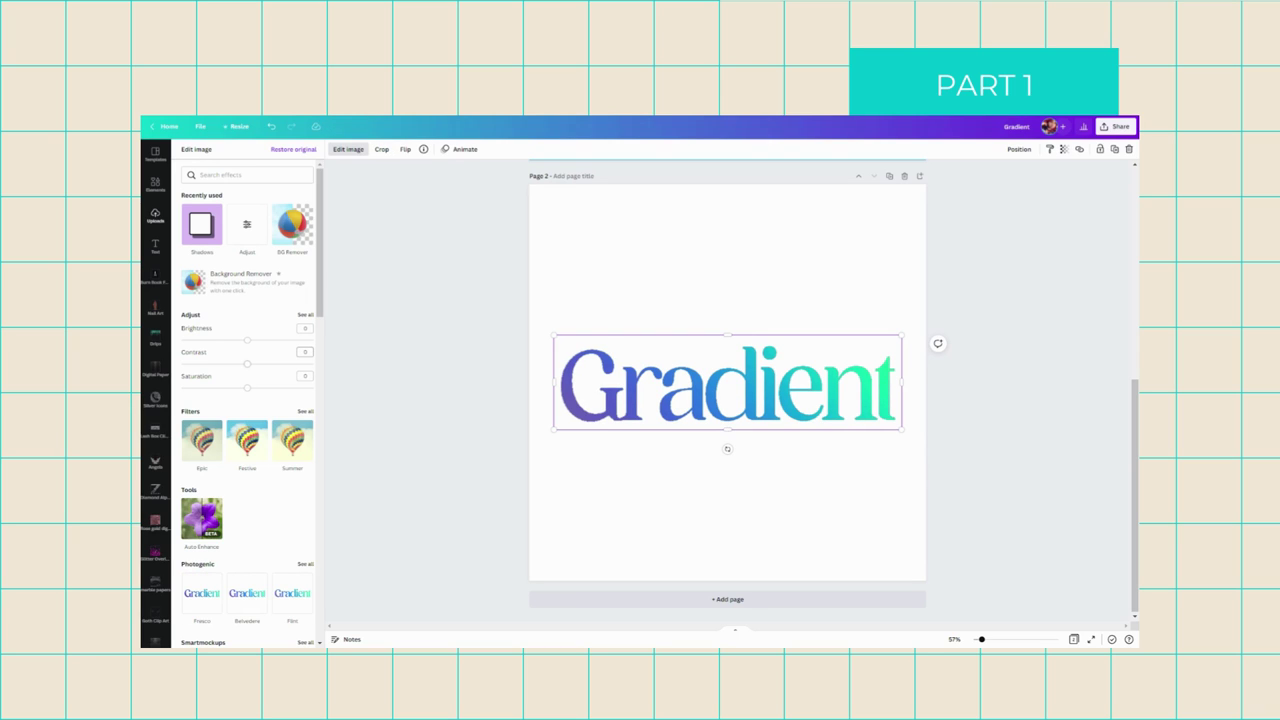
Add a subheading text box at font size 52.6 directly above the Gradient graphic on page 2.
left_click(755, 498)
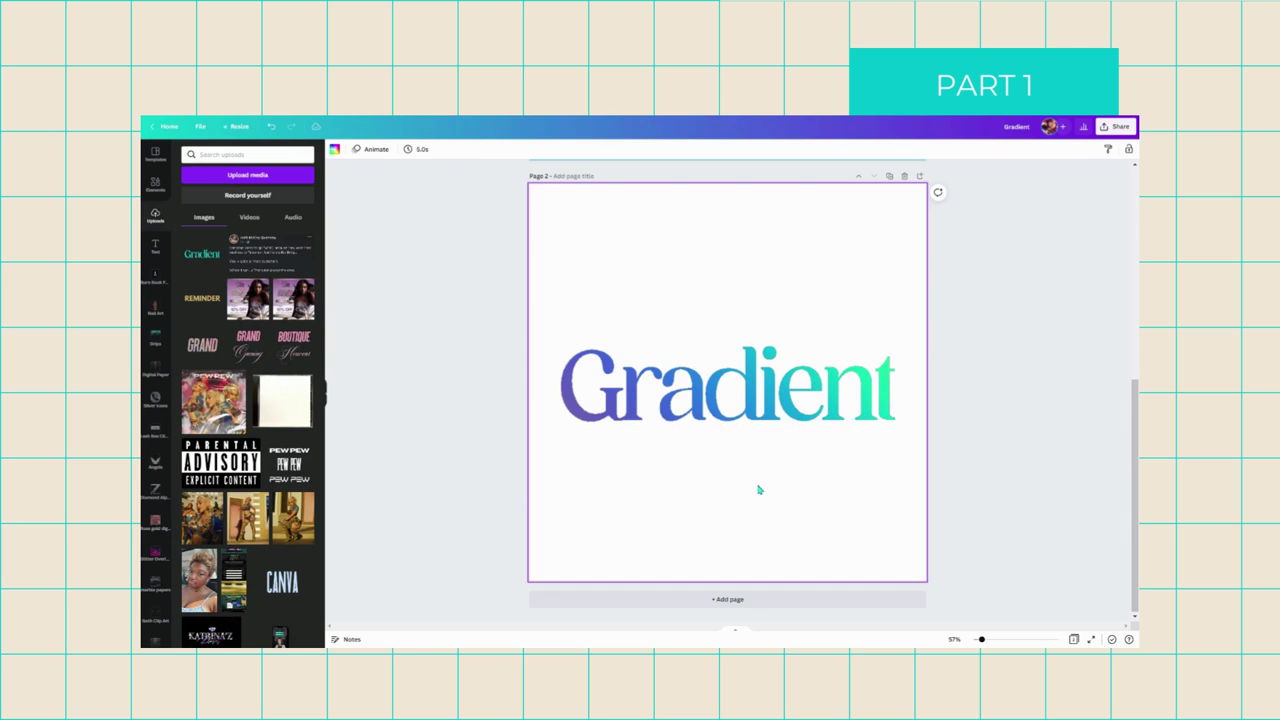
left_click_drag(745, 395, 752, 398)
left_click(823, 477)
left_click(155, 245)
left_click(222, 220)
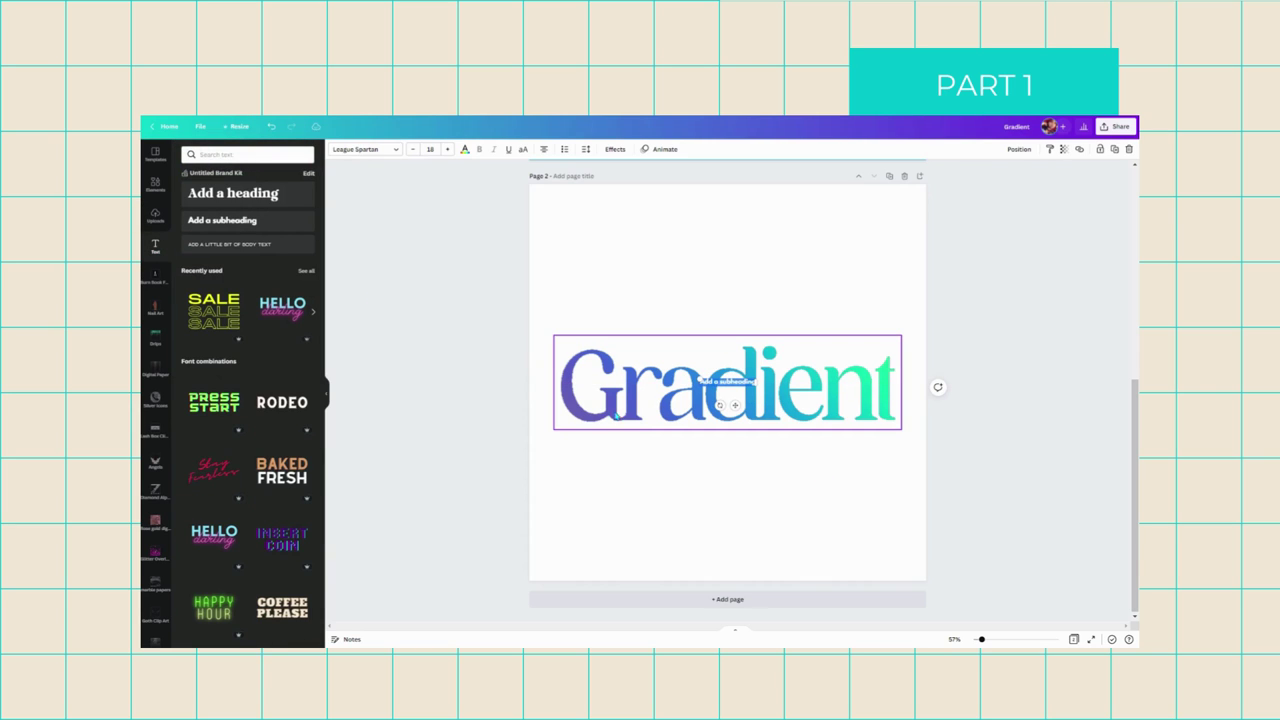
left_click_drag(755, 386, 719, 359)
Replace the subheading's placeholder text with "How To Make".
key("BackSpace")
key("BackSpace")
key("BackSpace")
key("BackSpace")
key("BackSpace")
key("BackSpace")
key("BackSpace")
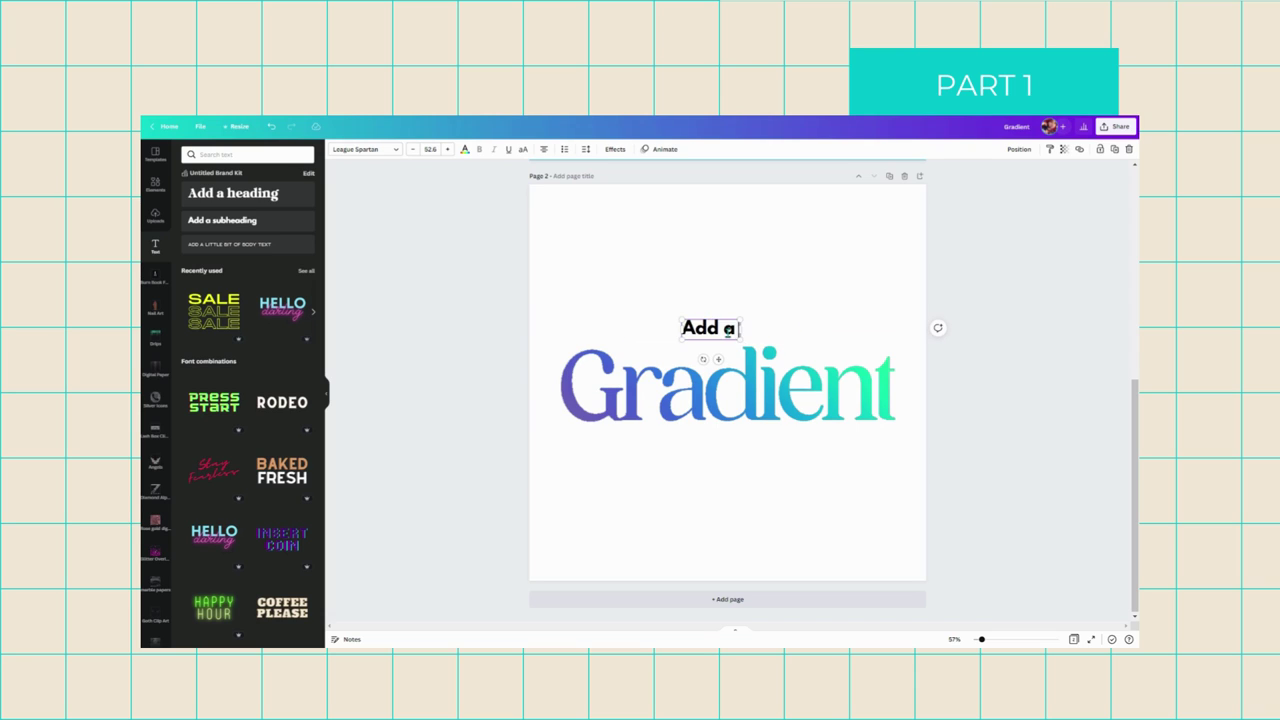
type("Hoo")
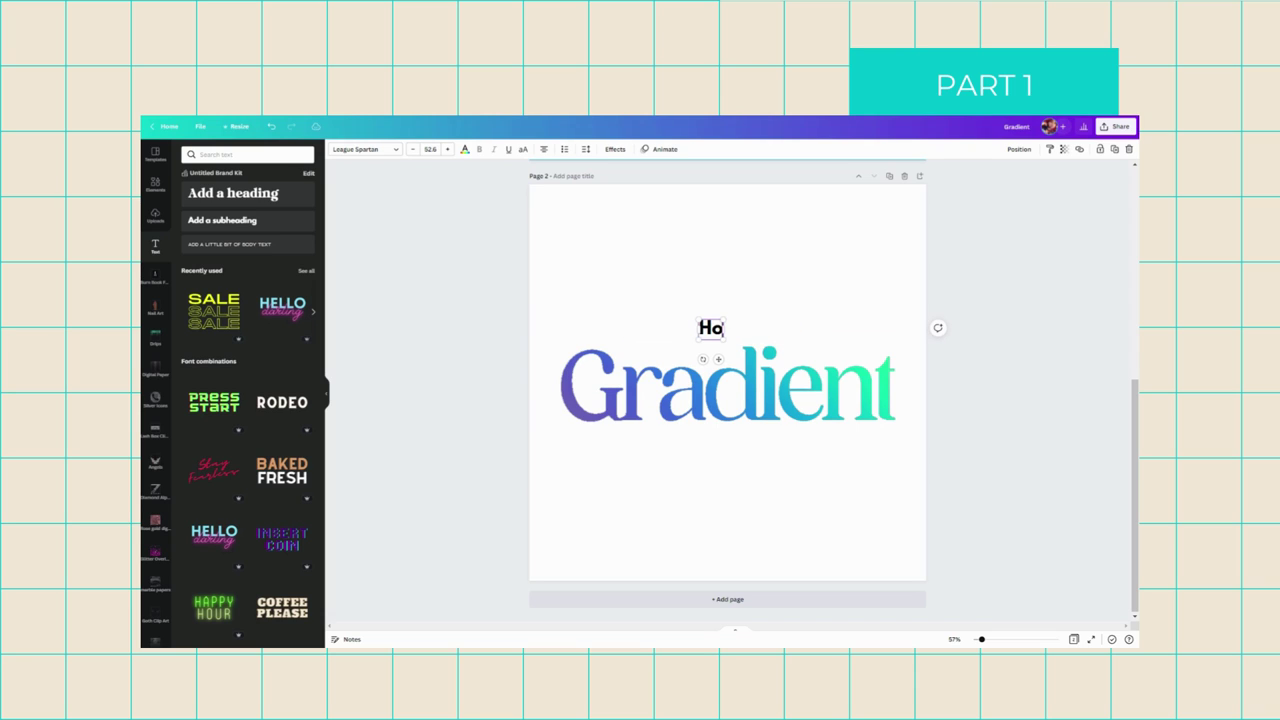
key("BackSpace")
type("w t")
key("BackSpace")
type("To Make")
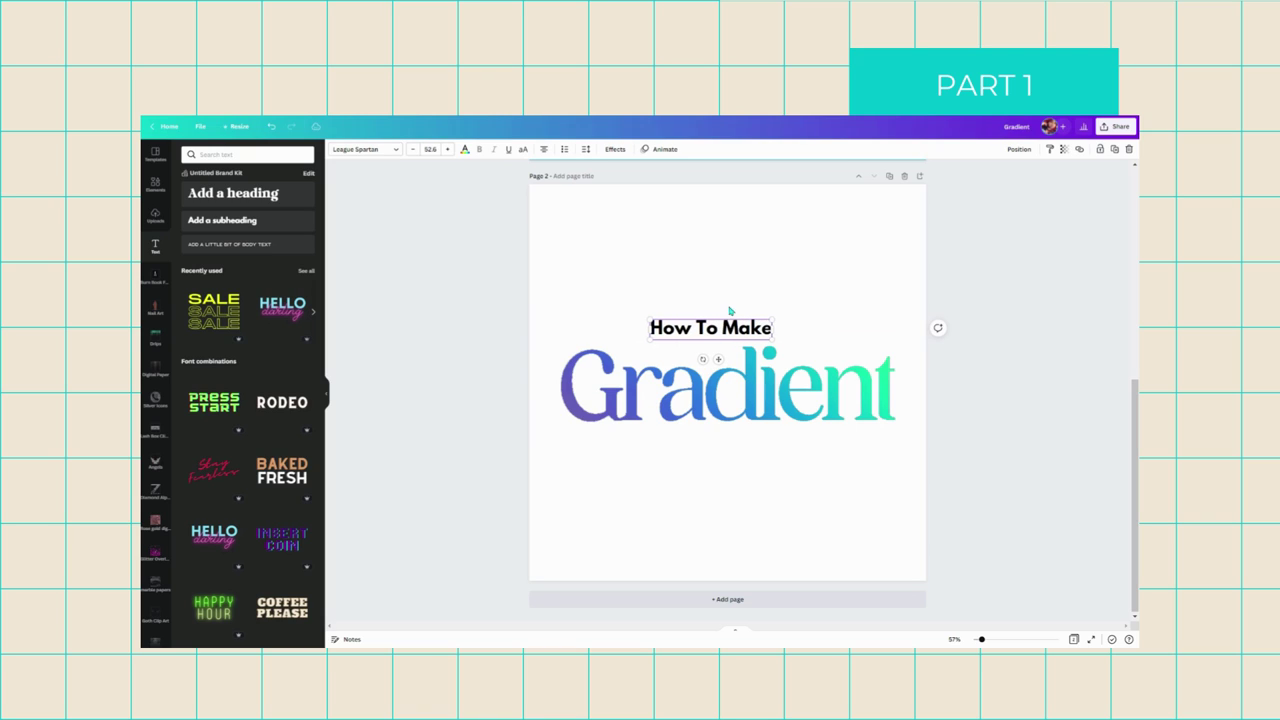
Enlarge "How To Make" to font size 111 and duplicate it below the Gradient graphic with the text "Text In Canva".
left_click_drag(779, 316, 766, 443)
key("ctrl+d")
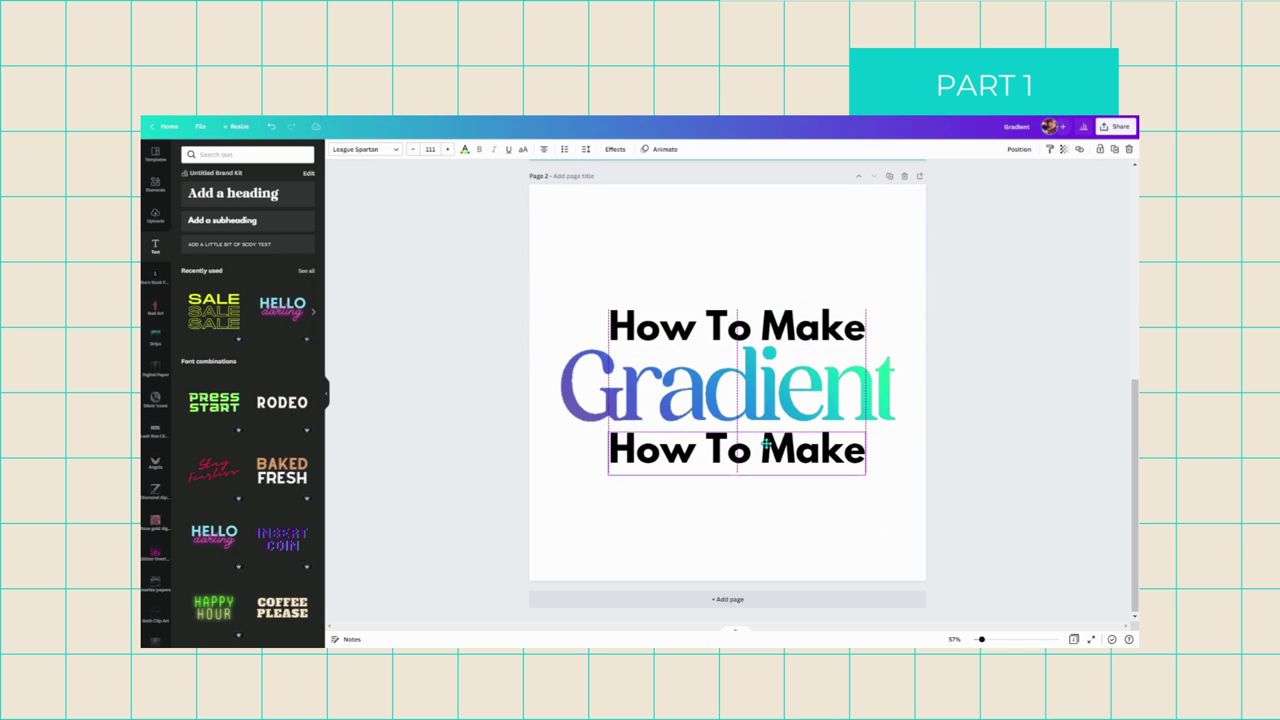
triple_click(767, 452)
type("Te")
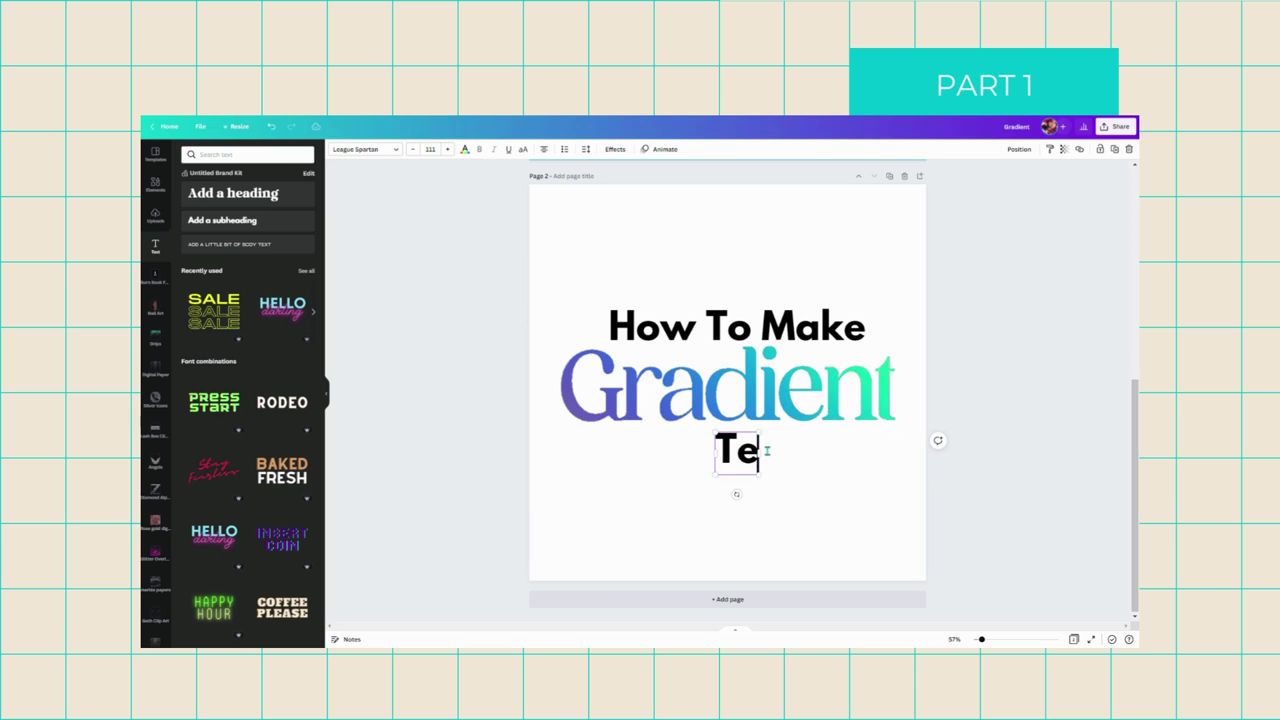
type("xt In Canva")
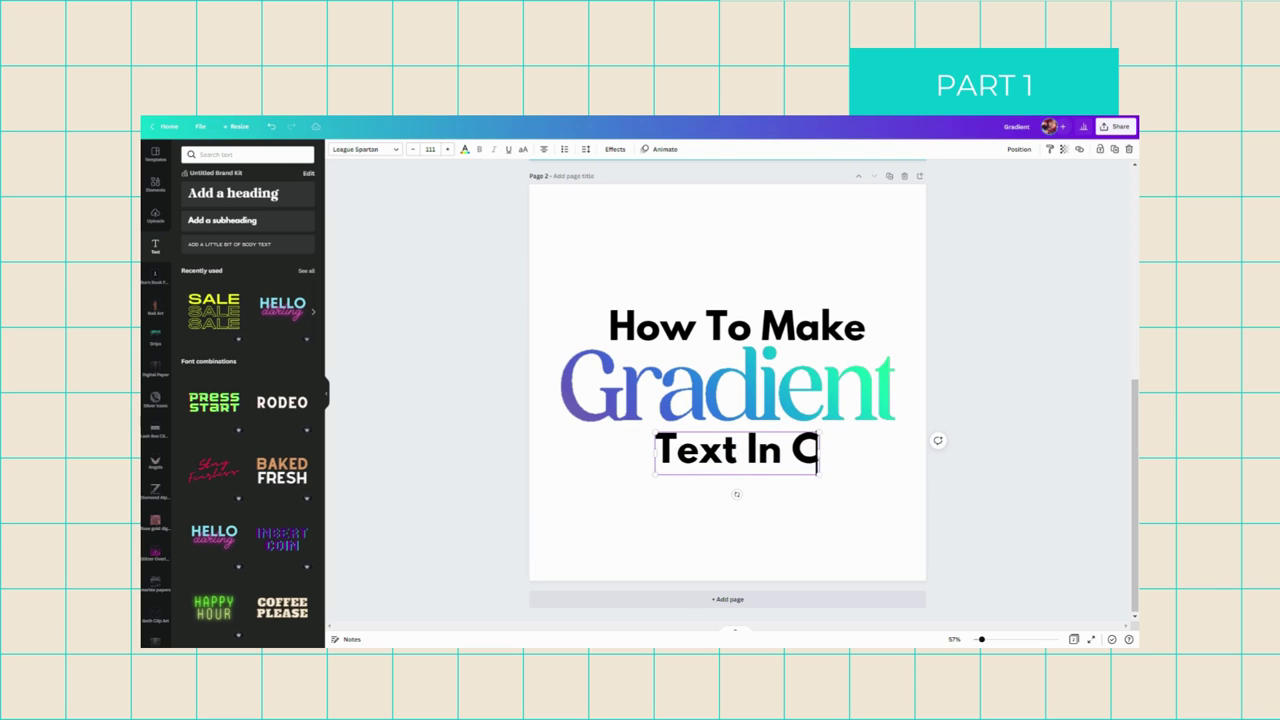
left_click(787, 532)
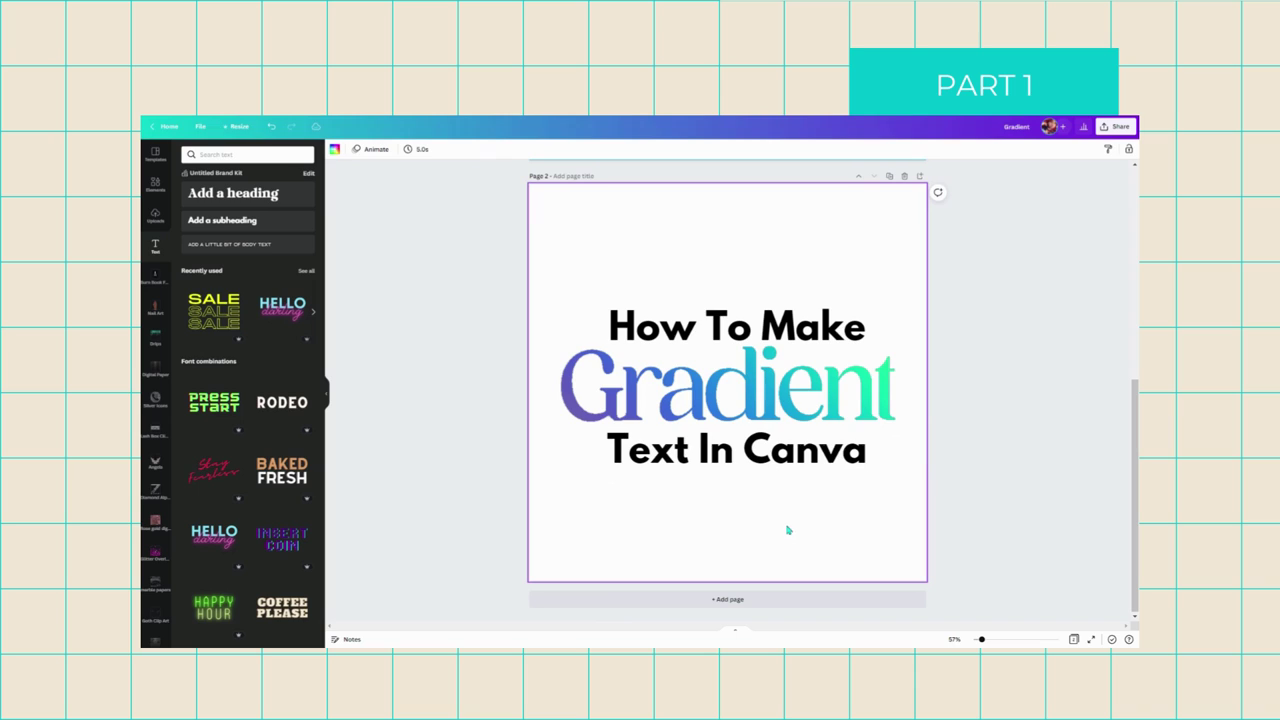
Adjust the position of "Text In Canva", and move both text lines and the Gradient graphic slightly up the page together.
left_click_drag(807, 461, 805, 461)
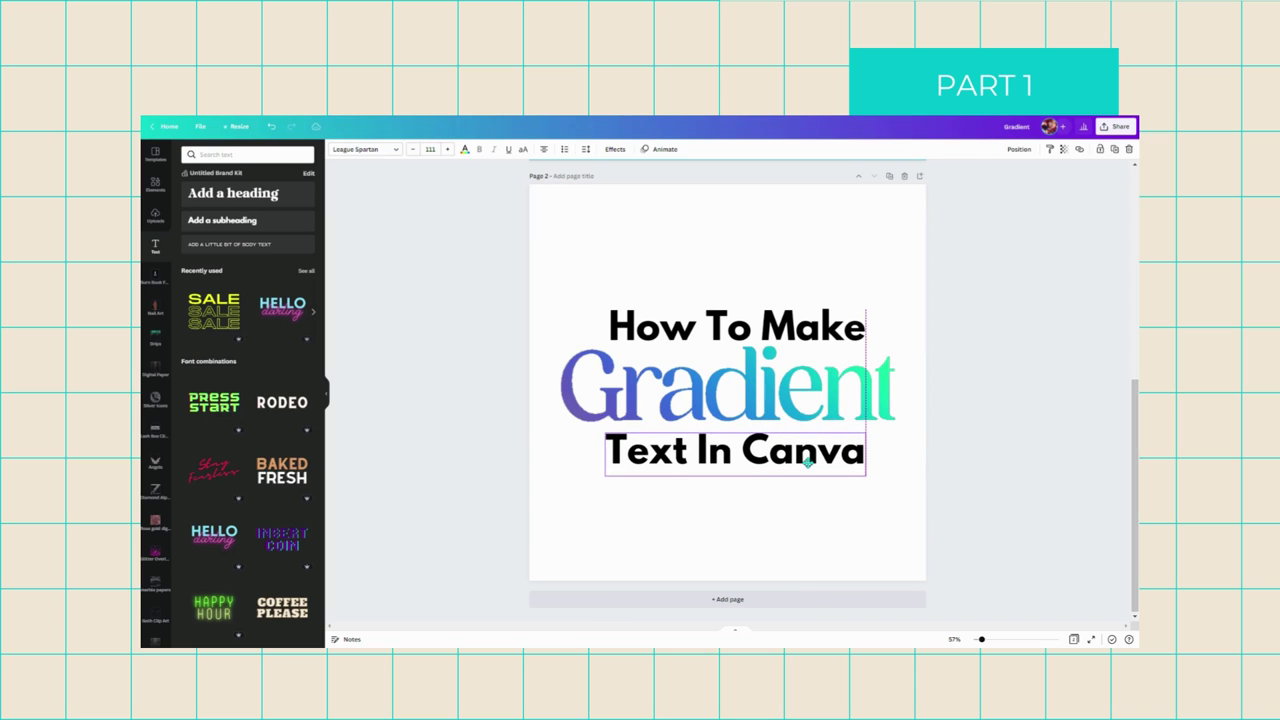
left_click(834, 491)
left_click_drag(588, 272, 823, 426)
left_click(877, 577)
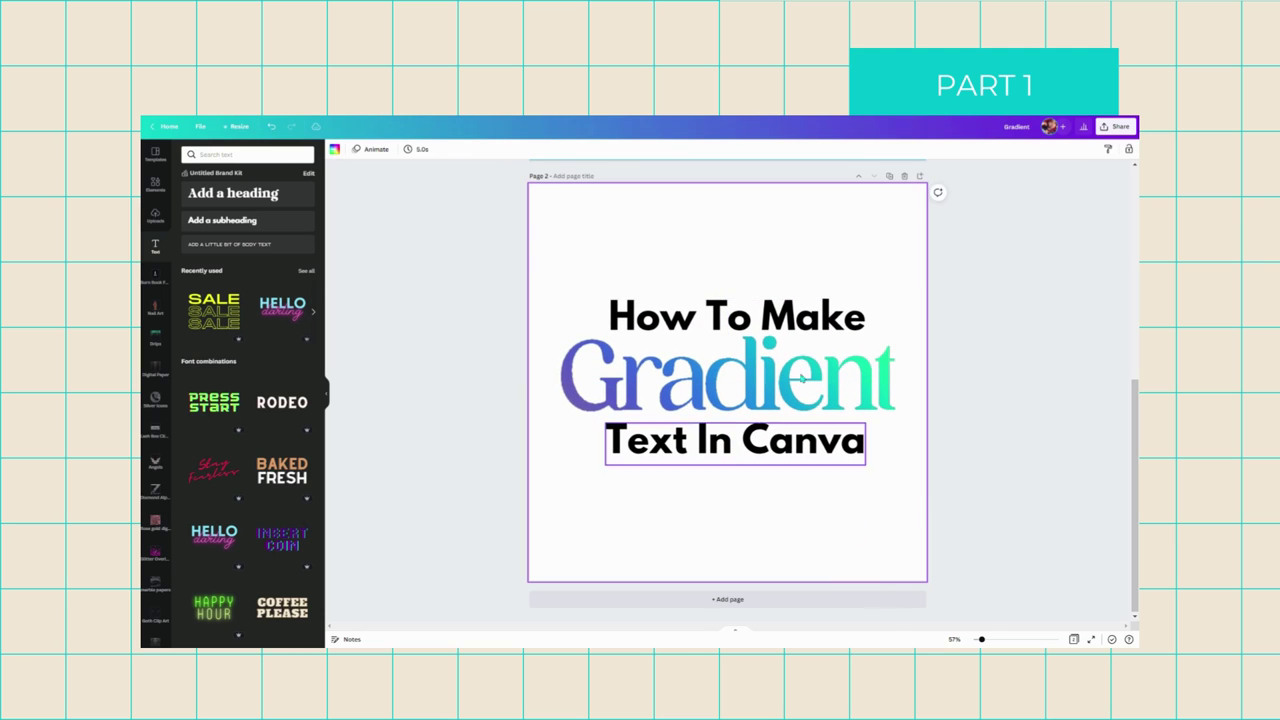
Delete the "How To Make" and "Text In Canva" lines, keeping only the Gradient graphic on the page.
key("Tab")
key("Delete")
key("Tab")
key("Delete")
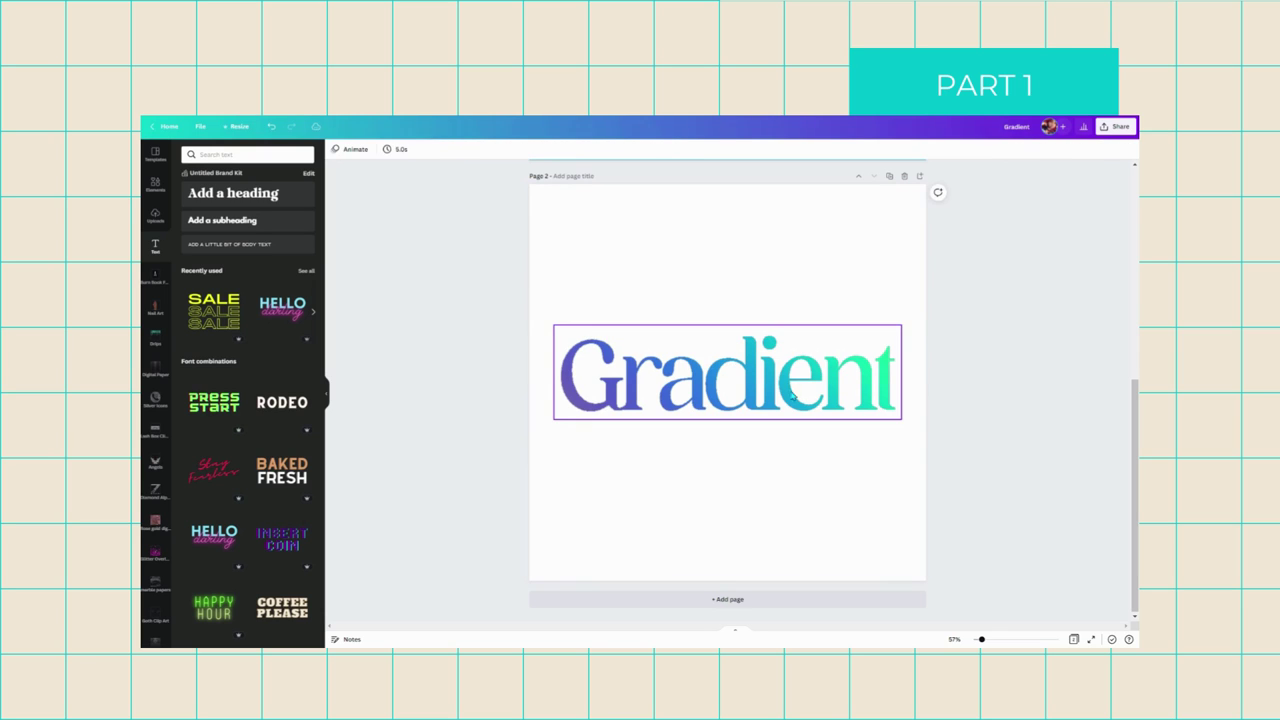
left_click(812, 409)
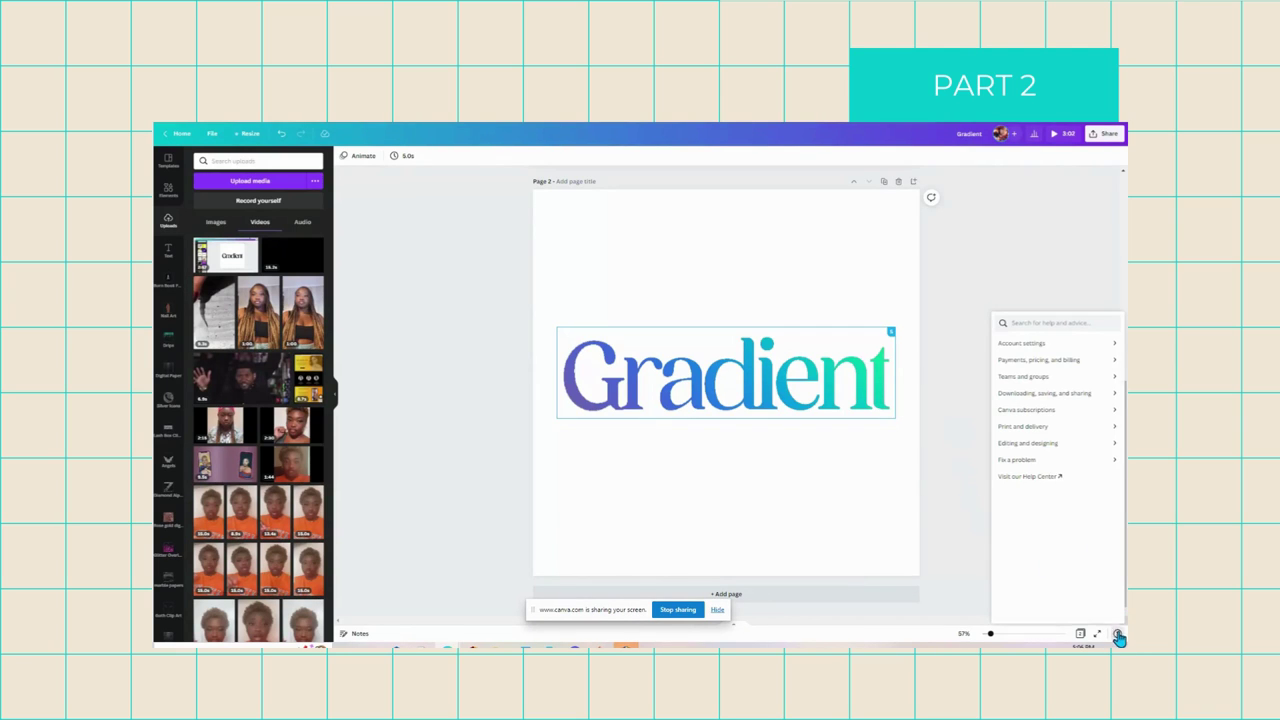
Close the help list and open the ColorMix effects for the Gradient image.
left_click(1119, 631)
left_click(795, 410)
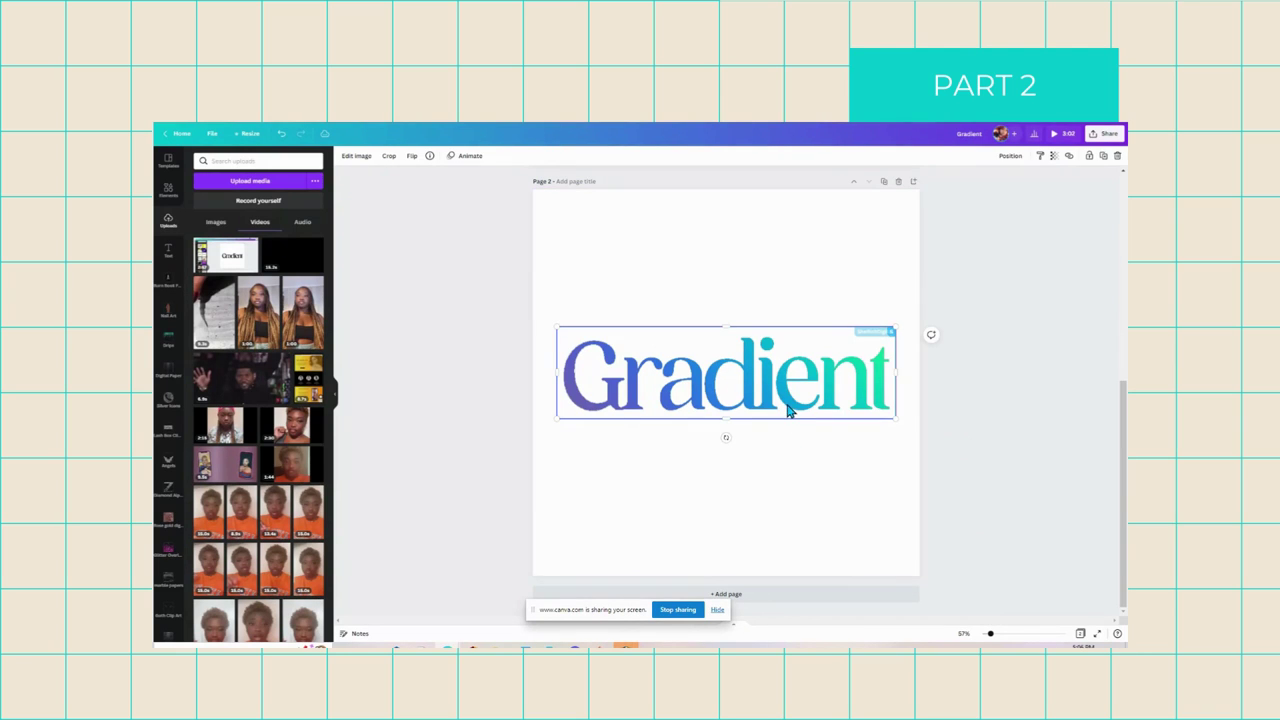
left_click(354, 158)
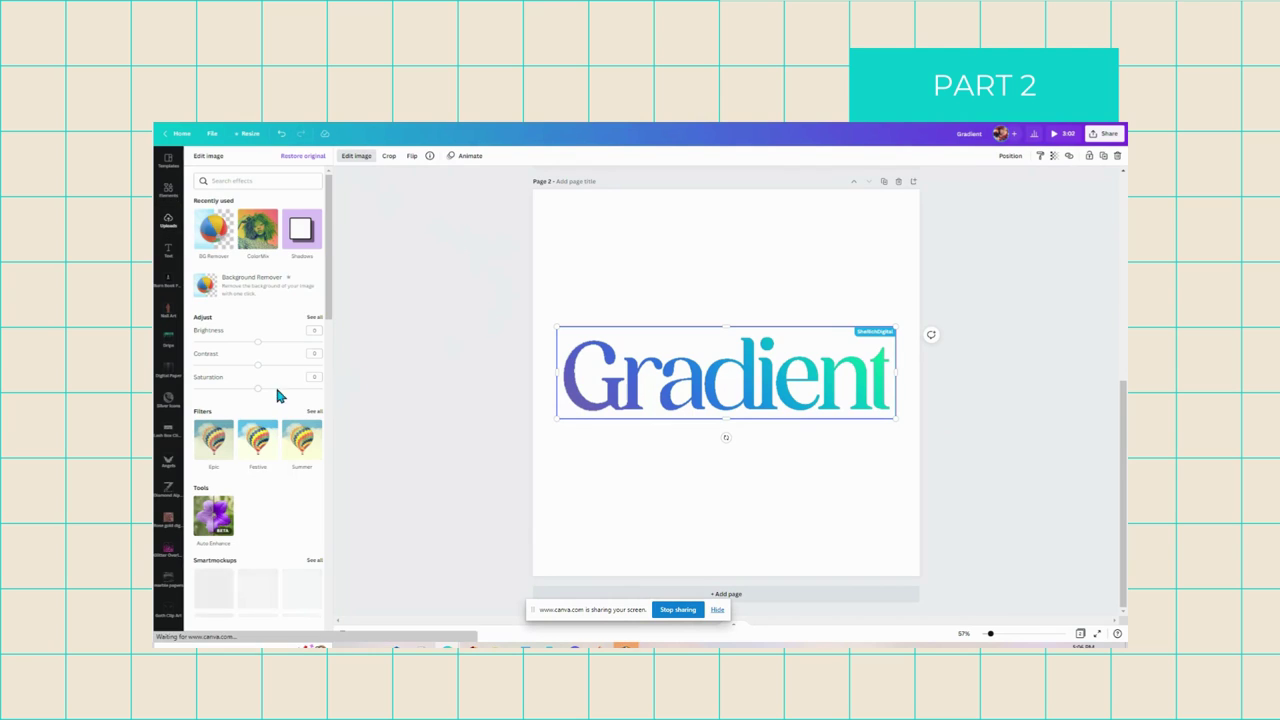
left_click(245, 234)
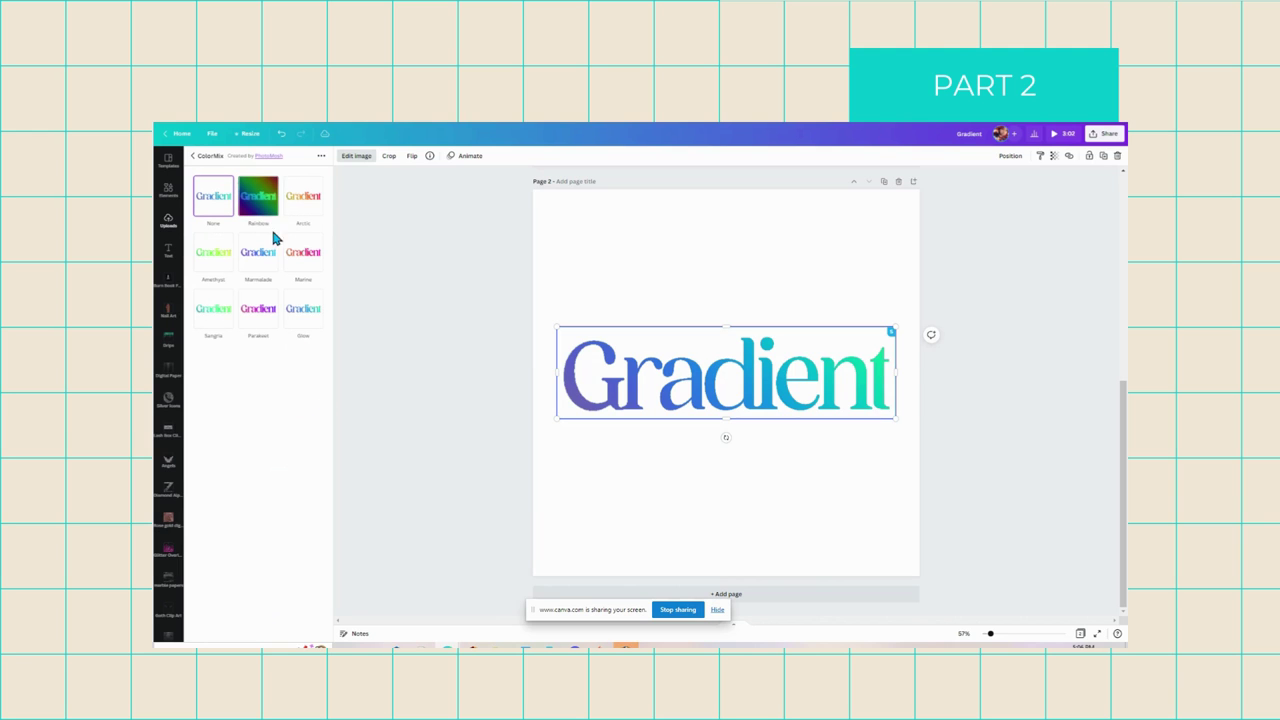
Try several ColorMix presets on the Gradient image, including Arctic, Amethyst, Marmalade, Sangria and Glow.
left_click(297, 208)
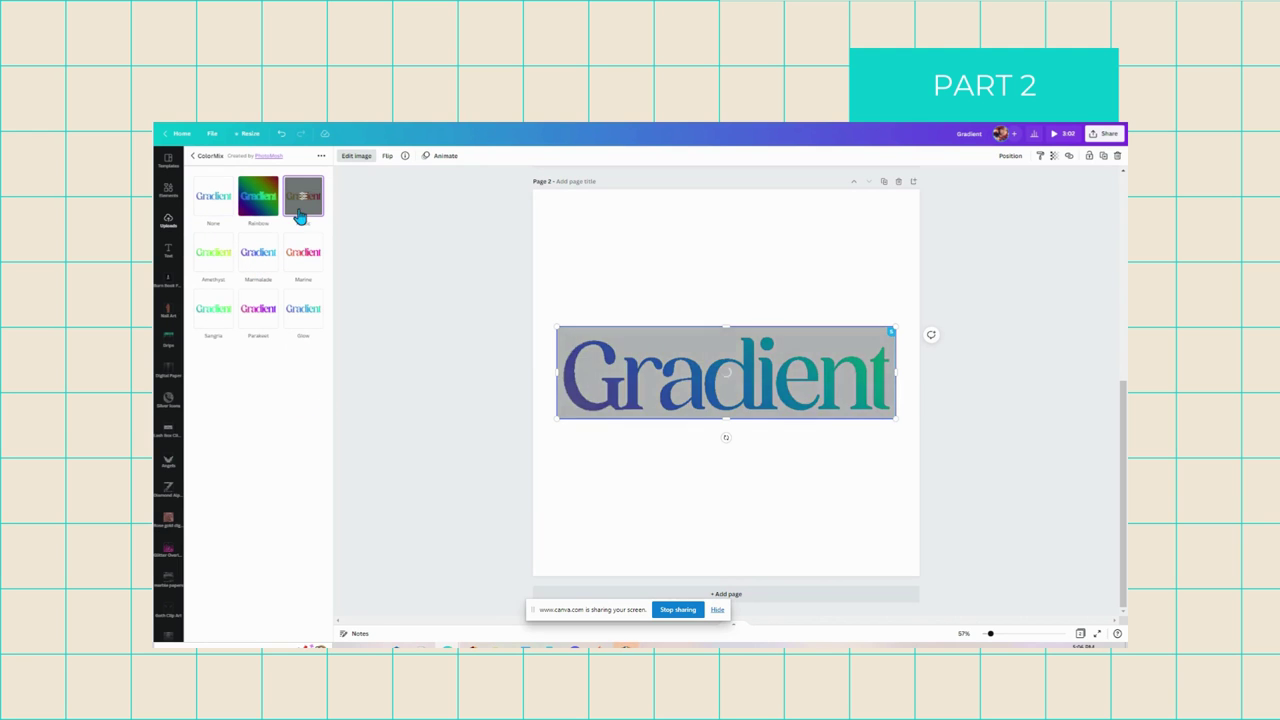
left_click(218, 262)
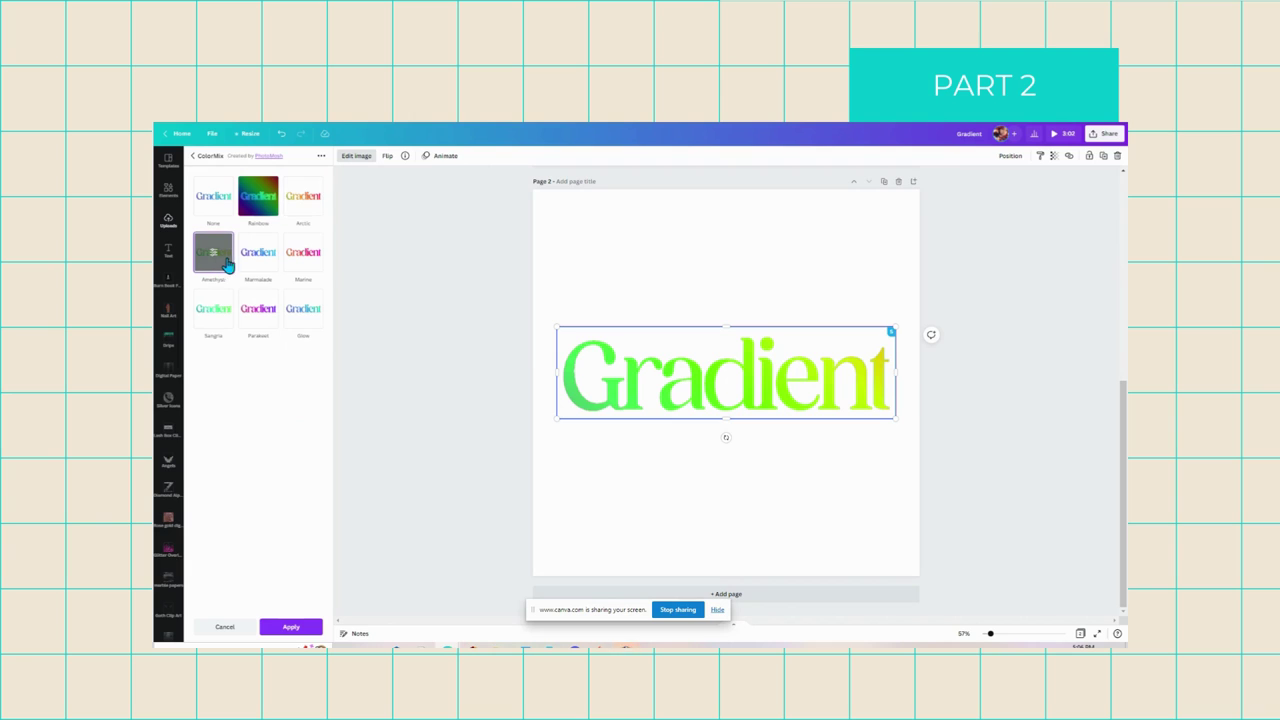
left_click(268, 260)
left_click(305, 262)
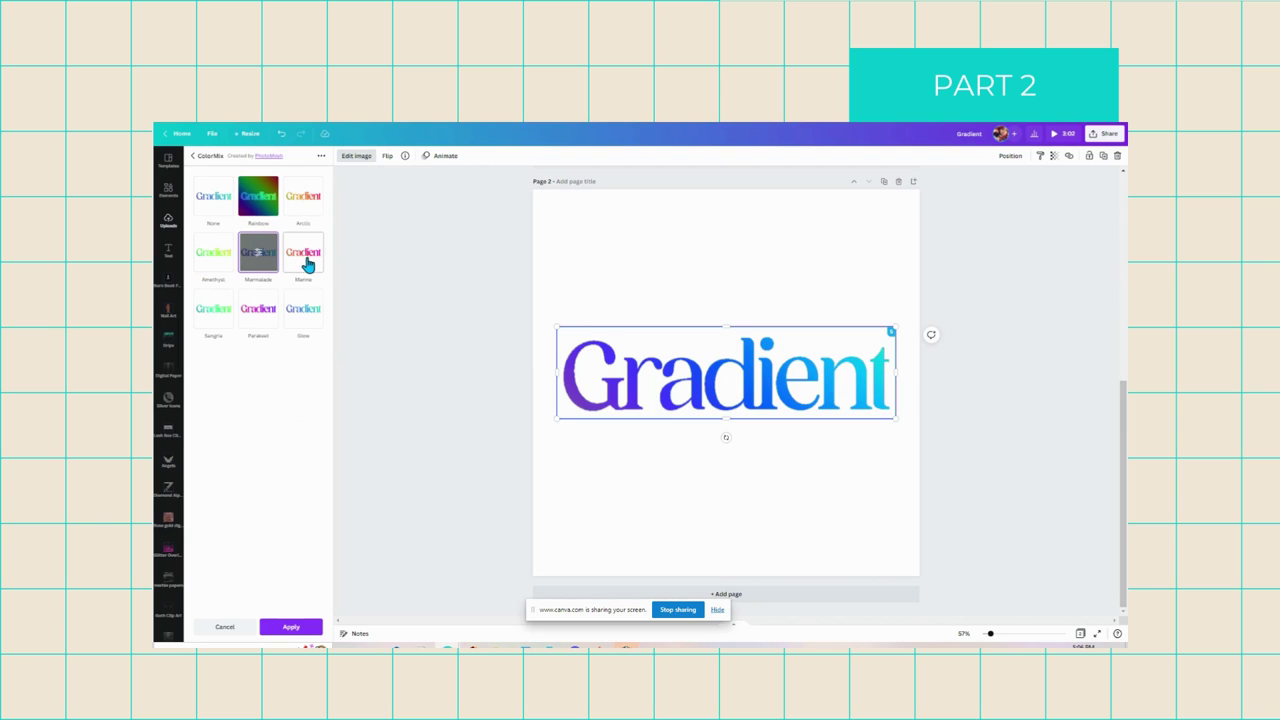
left_click(268, 316)
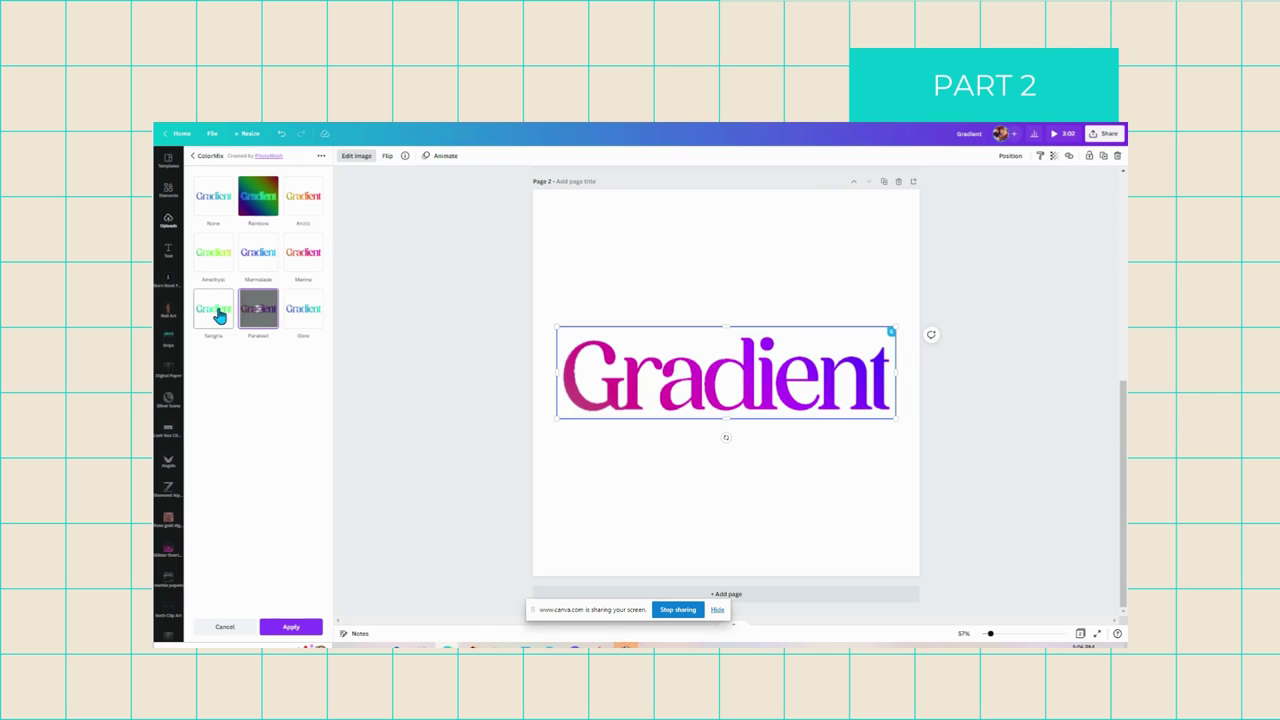
left_click(217, 314)
left_click(294, 316)
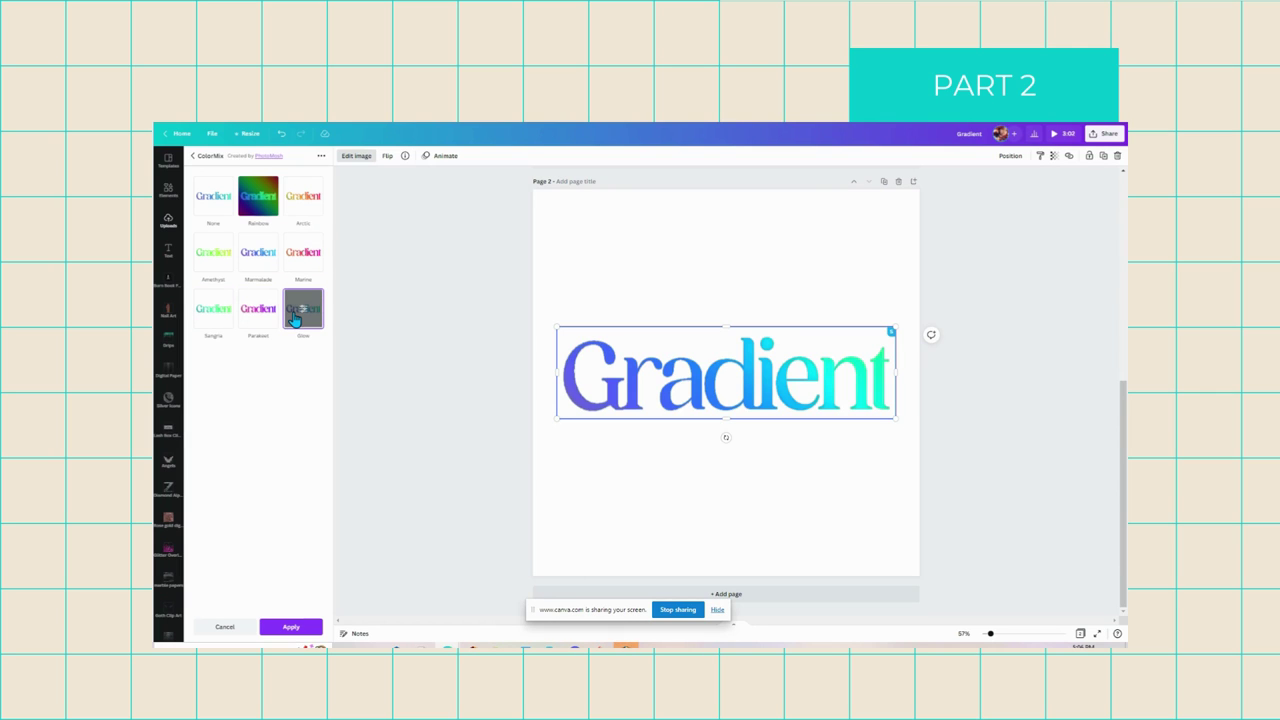
left_click(213, 308)
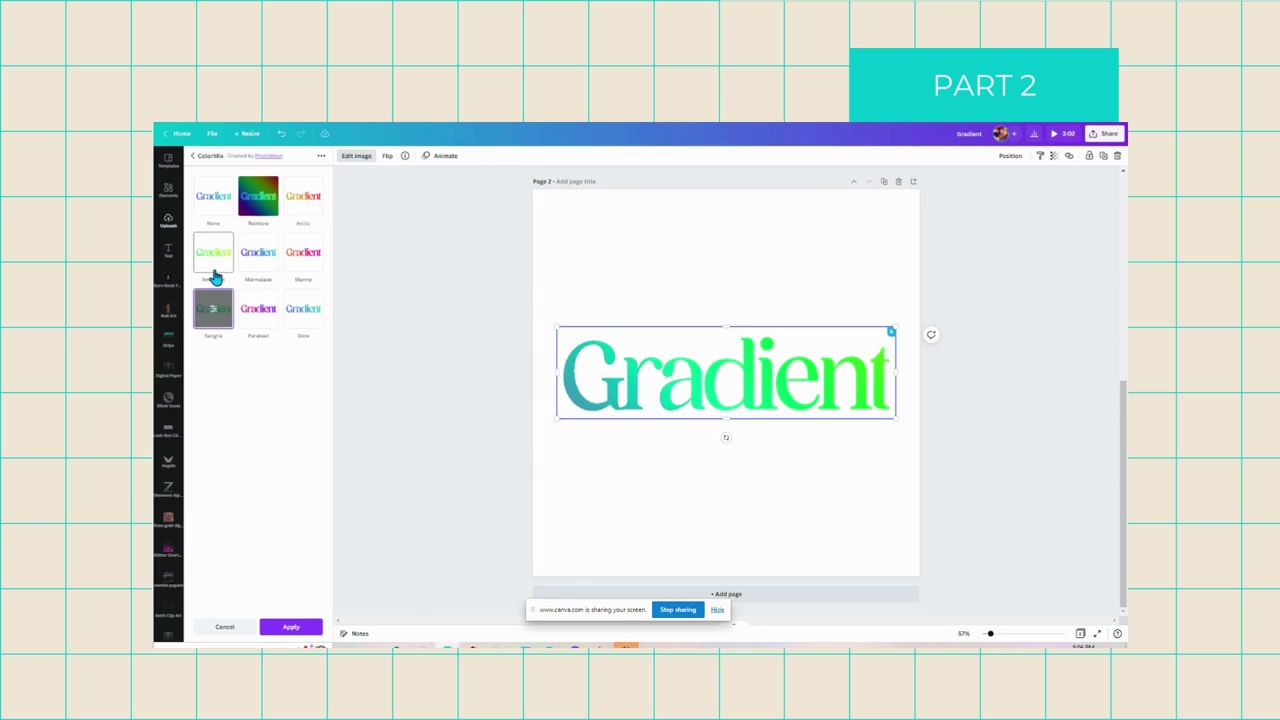
Recolour the Gradient image with the ColorMix Marmalade preset and apply the effect.
left_click(214, 252)
left_click(258, 252)
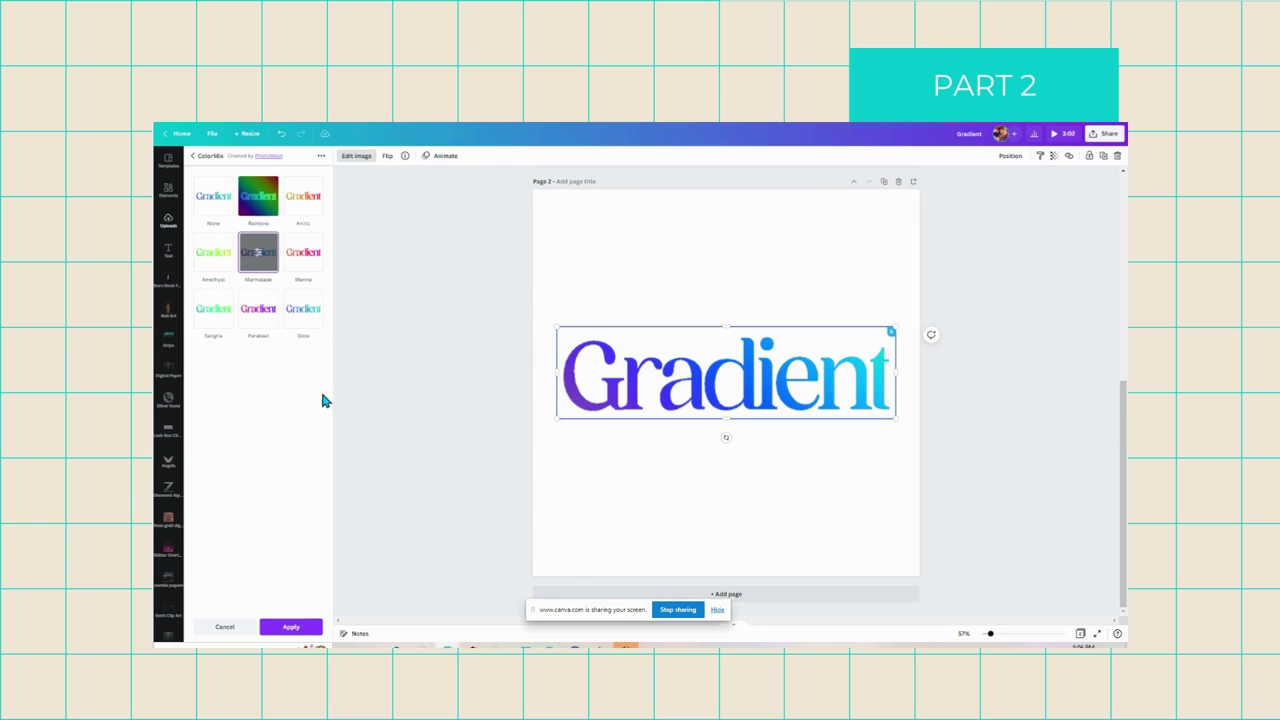
left_click(290, 626)
scroll(243, 295, "up", 3)
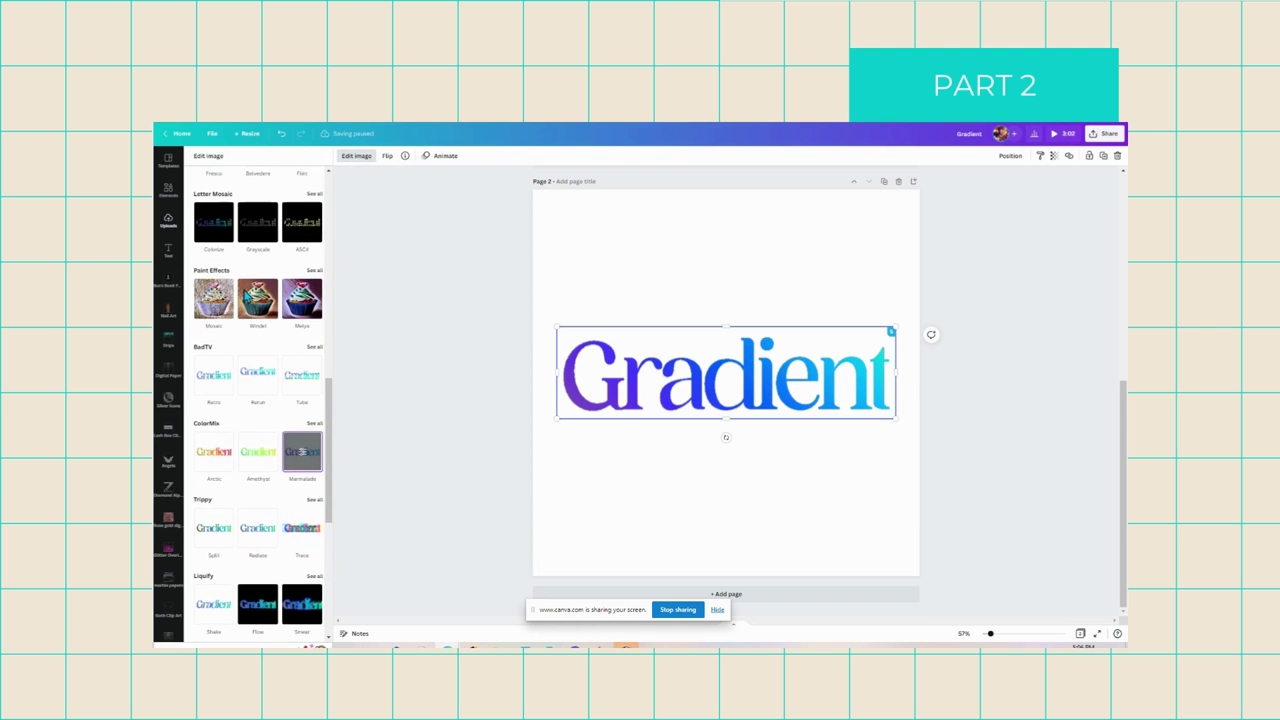
left_click(288, 300)
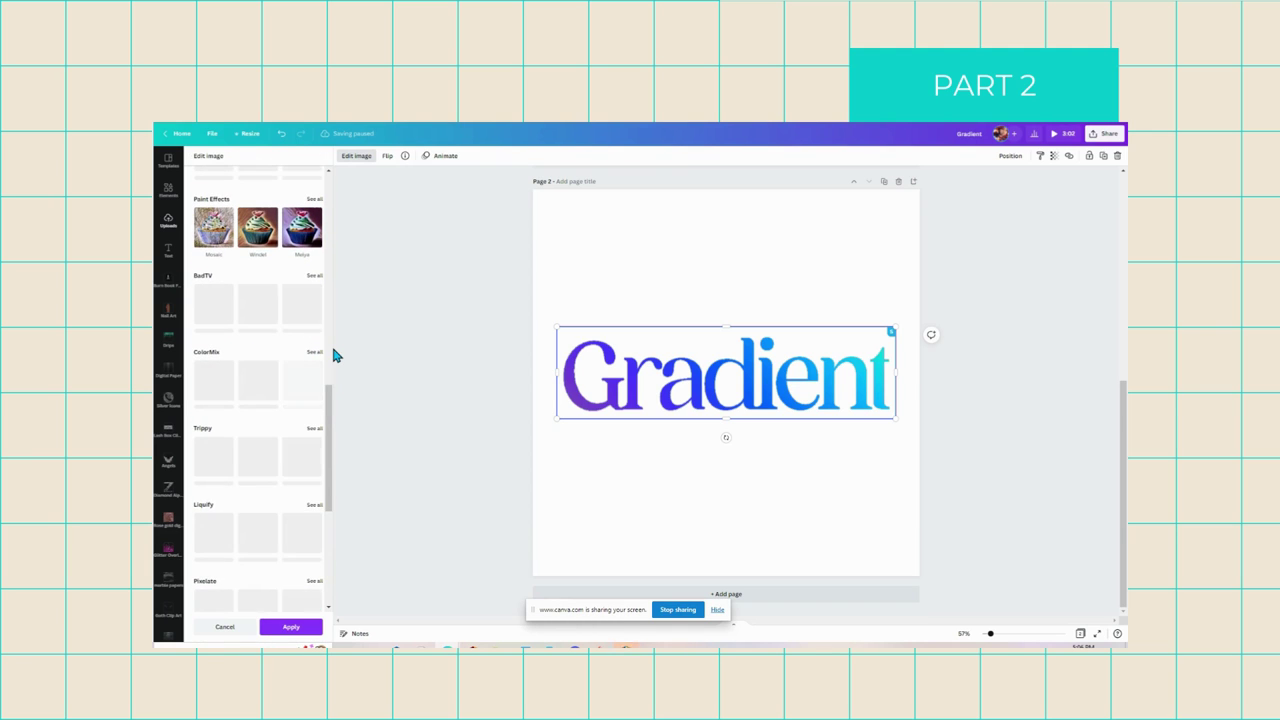
left_click(303, 622)
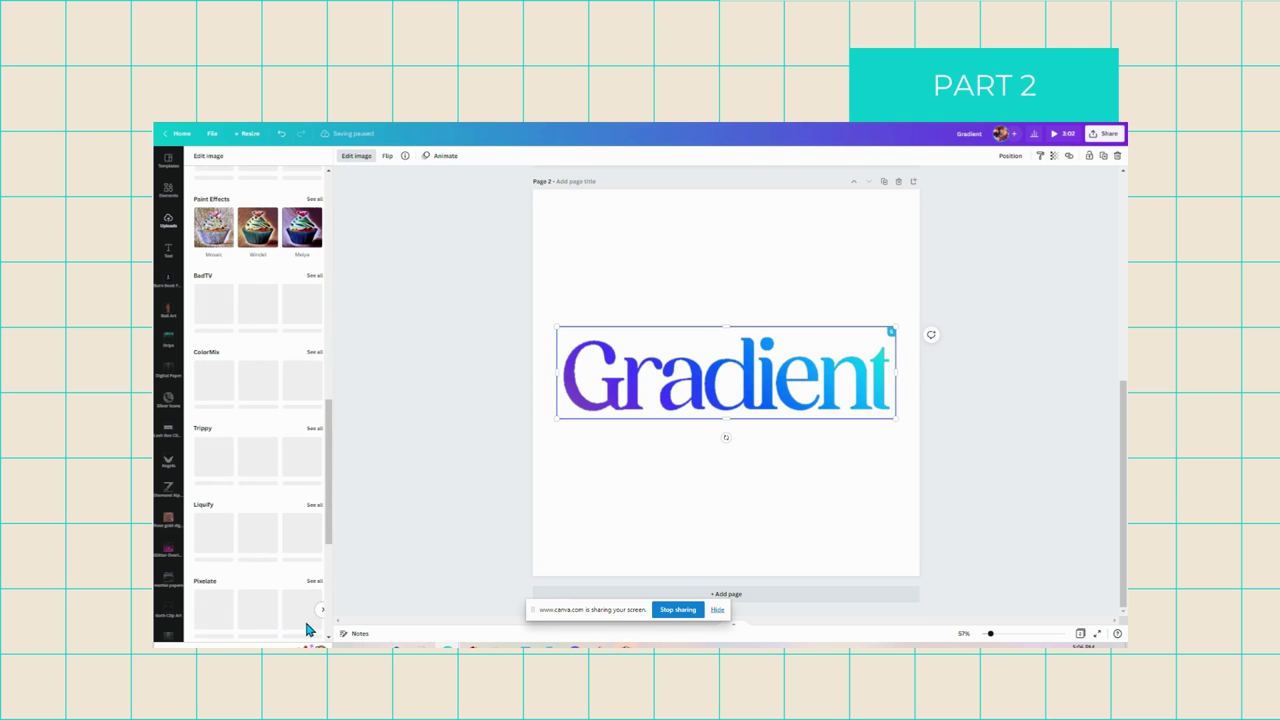
Add a Glow shadow to the Gradient image and open the shadow's settings.
scroll(250, 380, "up", 5)
scroll(250, 380, "up", 4)
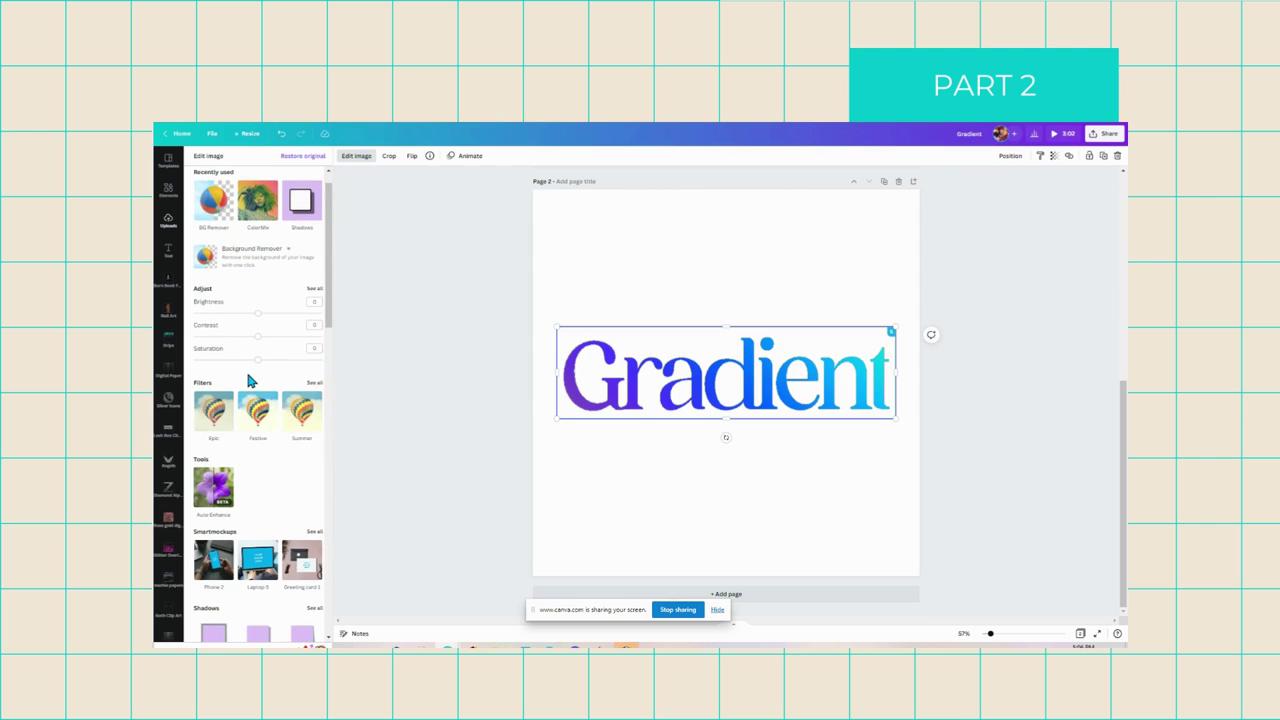
left_click(301, 201)
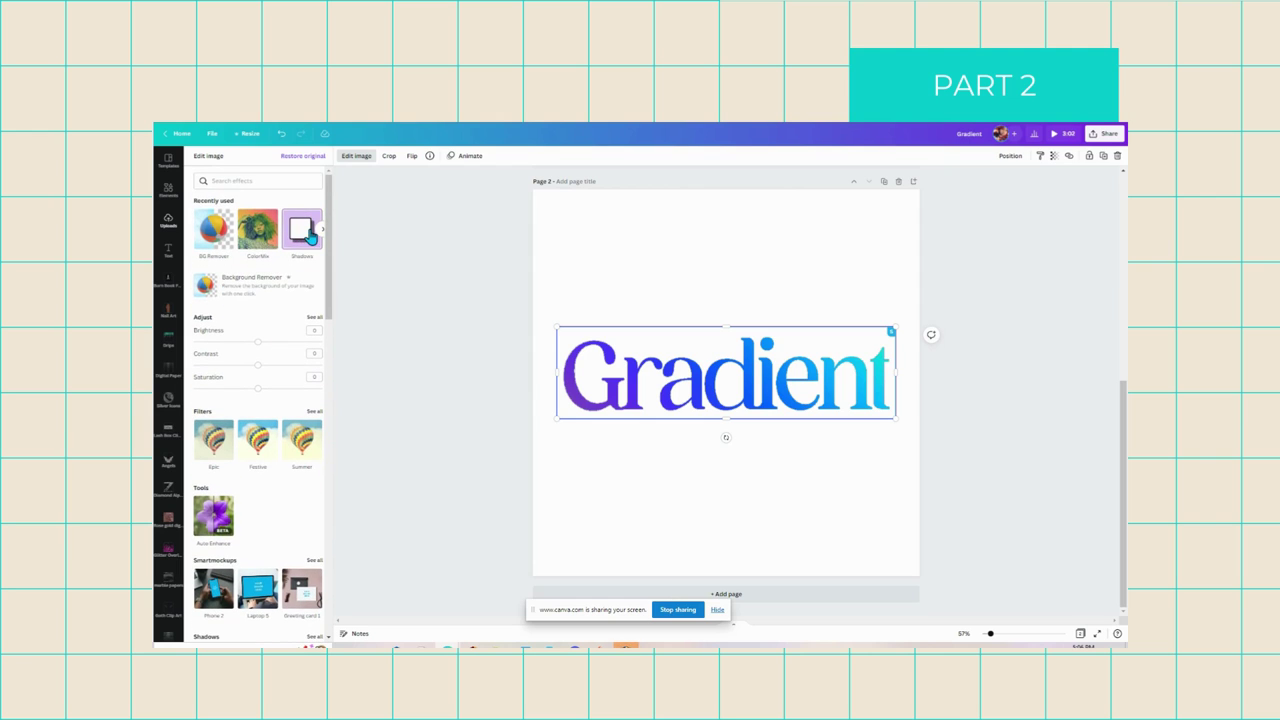
left_click(262, 200)
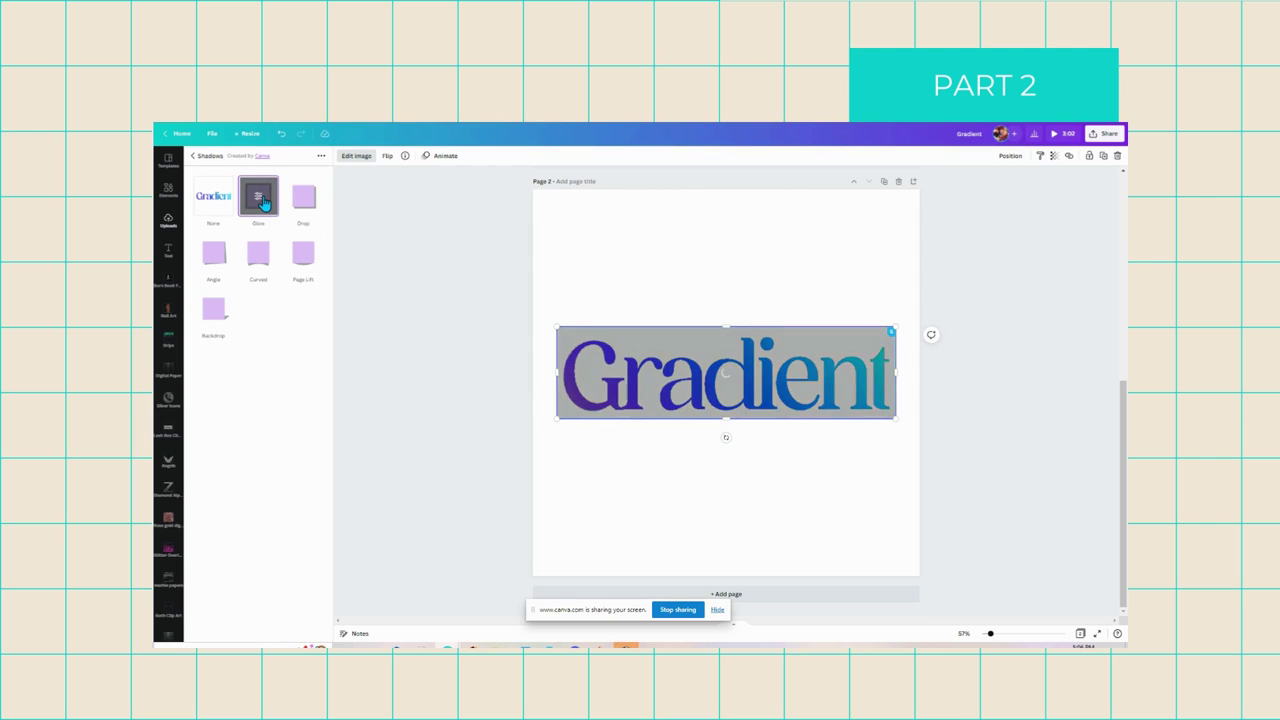
left_click(260, 198)
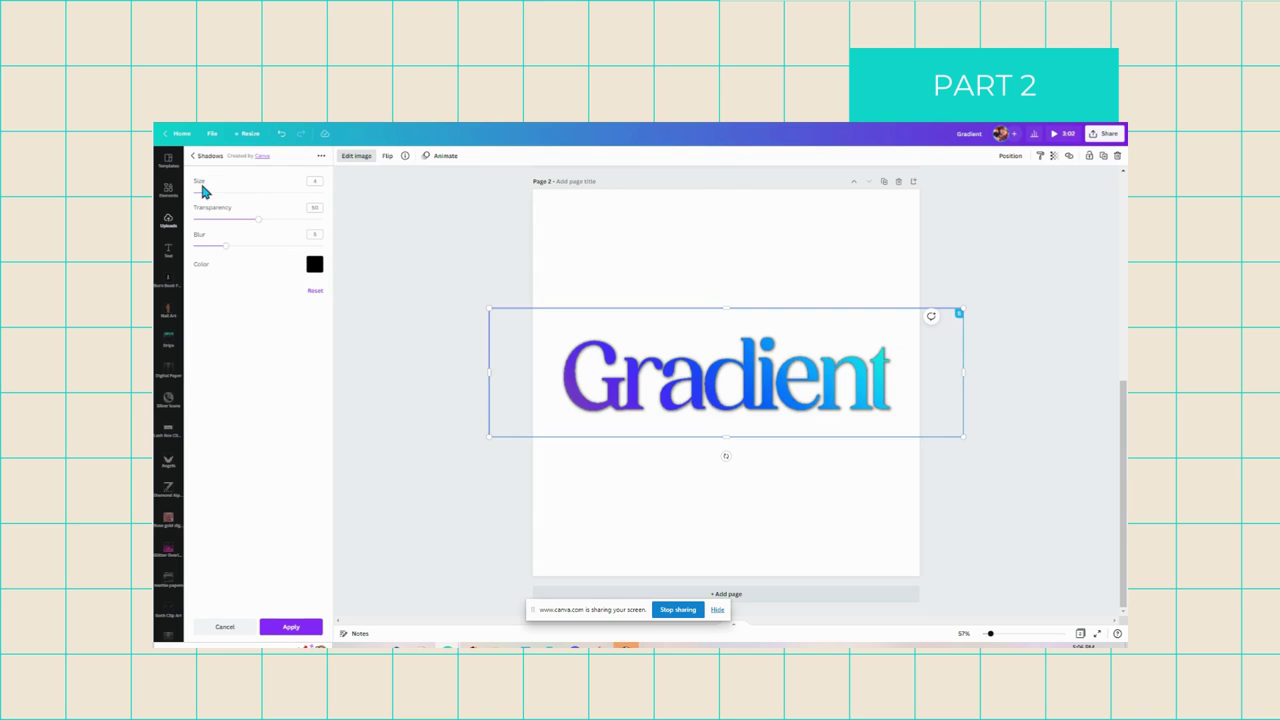
Adjust the Glow shadow into a thin outline with a small size, blur 1 and transparency 81.
left_click_drag(202, 197, 200, 199)
left_click_drag(226, 250, 202, 262)
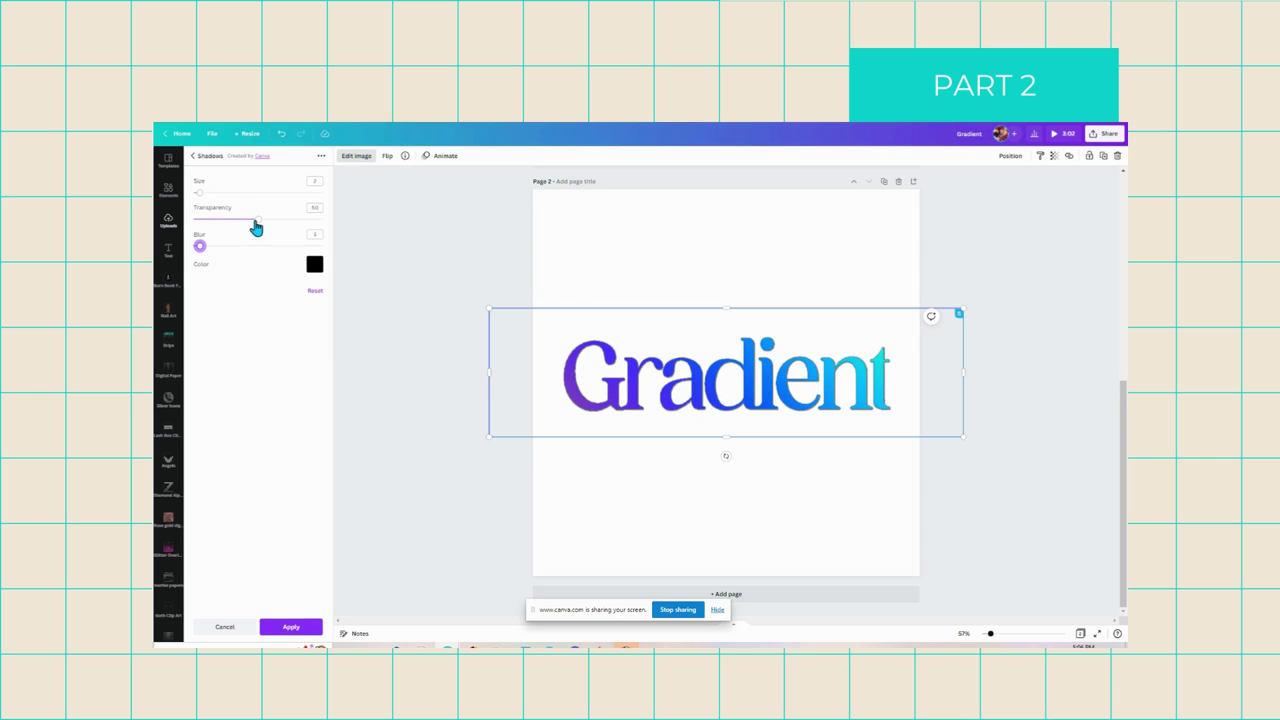
left_click_drag(255, 222, 523, 223)
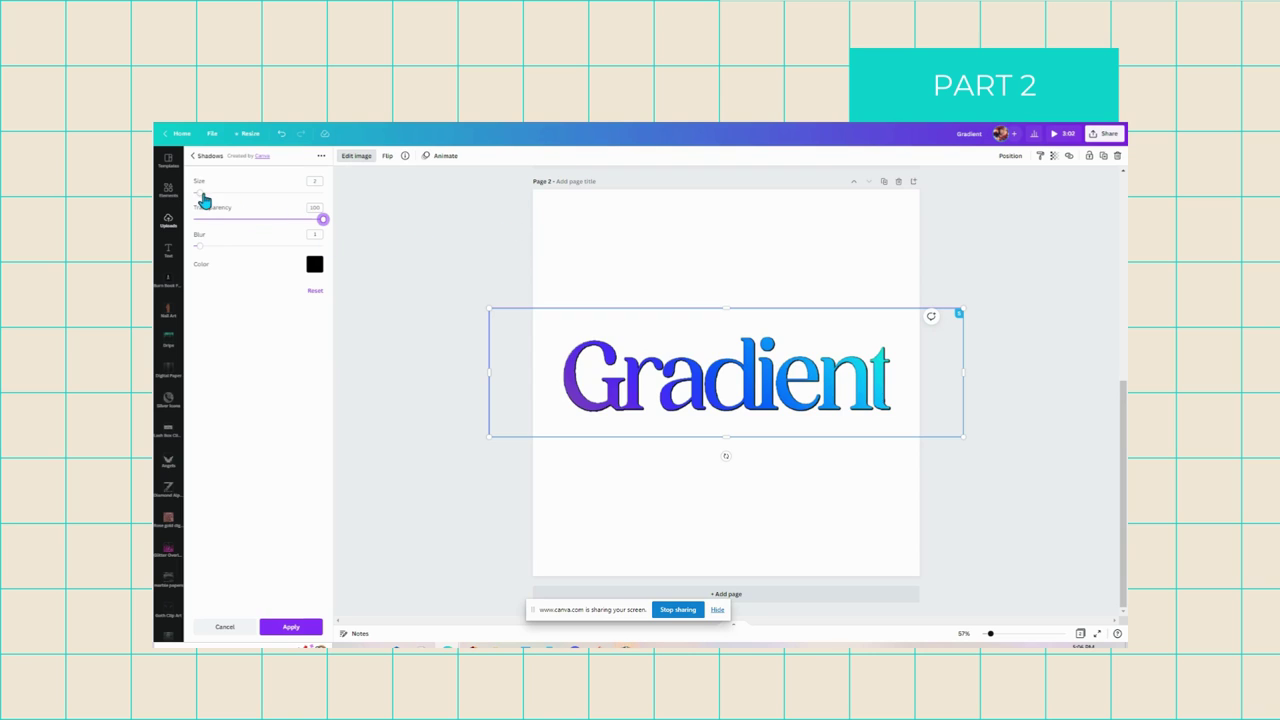
left_click_drag(202, 195, 208, 192)
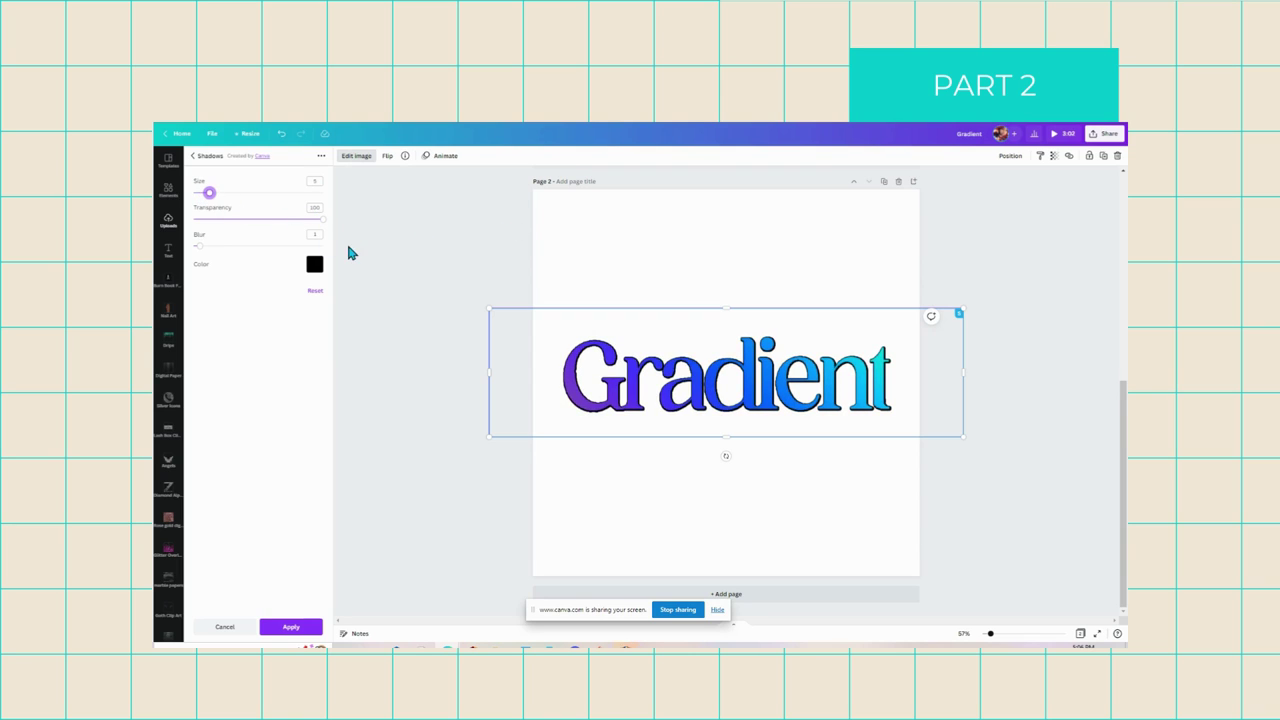
left_click_drag(320, 218, 300, 240)
Change the Glow shadow's colour from the default colours to dark blue.
left_click(316, 266)
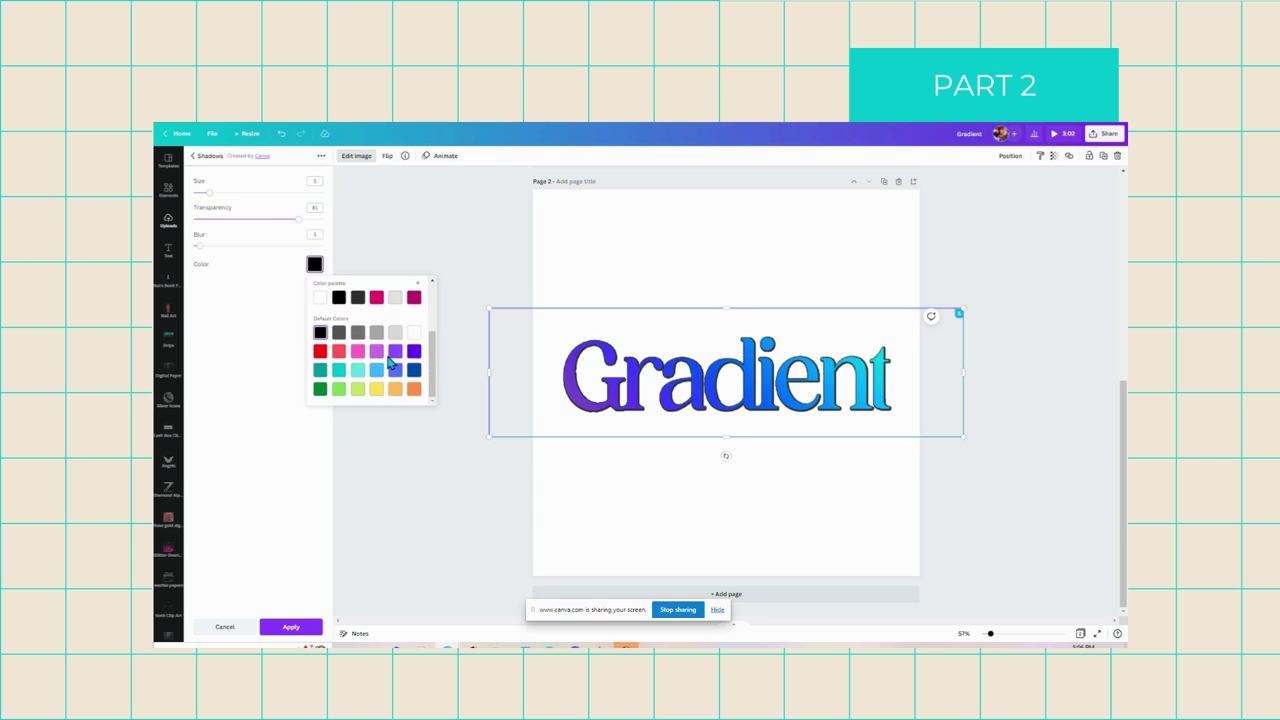
left_click(408, 371)
scroll(380, 360, "up", 3)
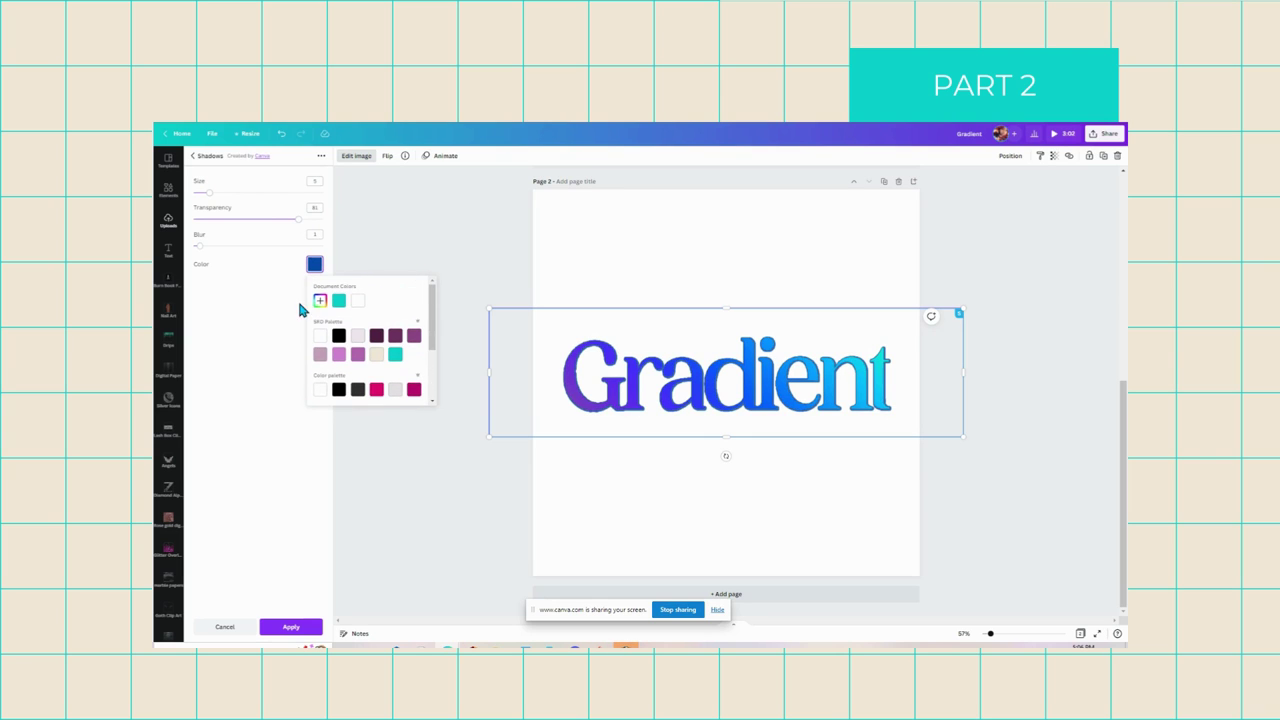
Change the Glow shadow's colour to dark purple #231247 and raise the shadow's transparency value.
left_click(322, 303)
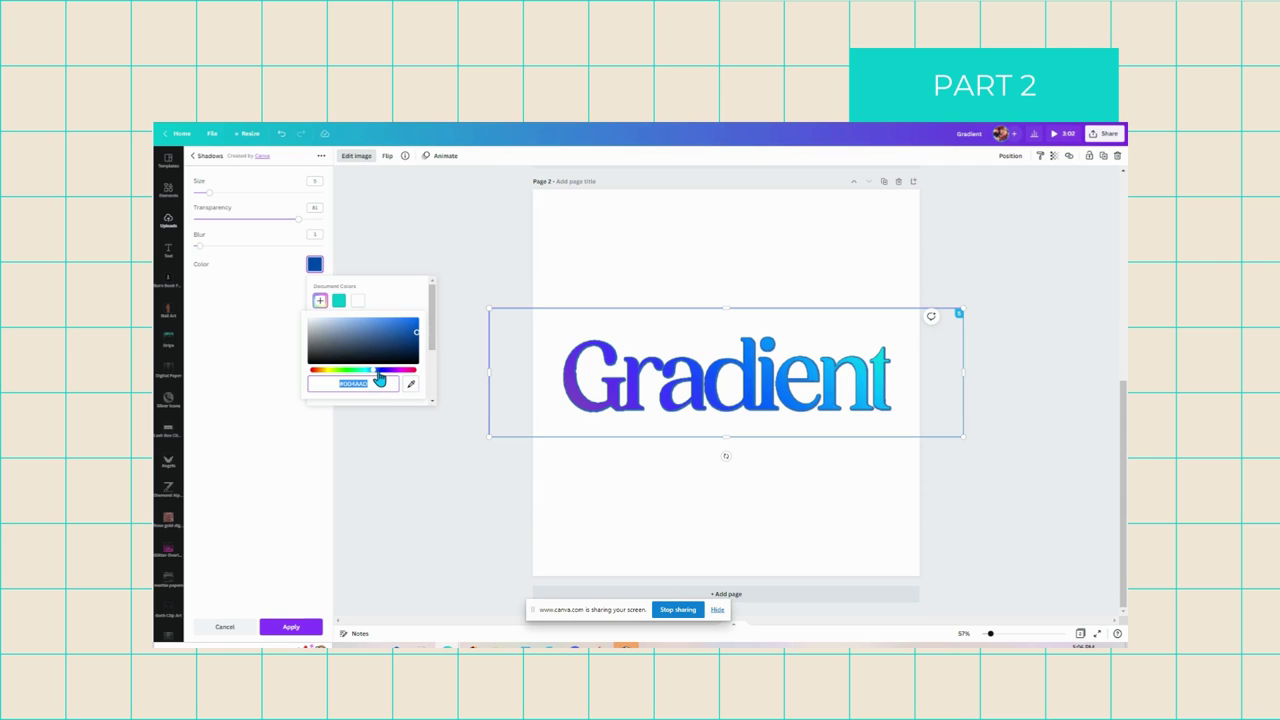
left_click_drag(377, 371, 388, 372)
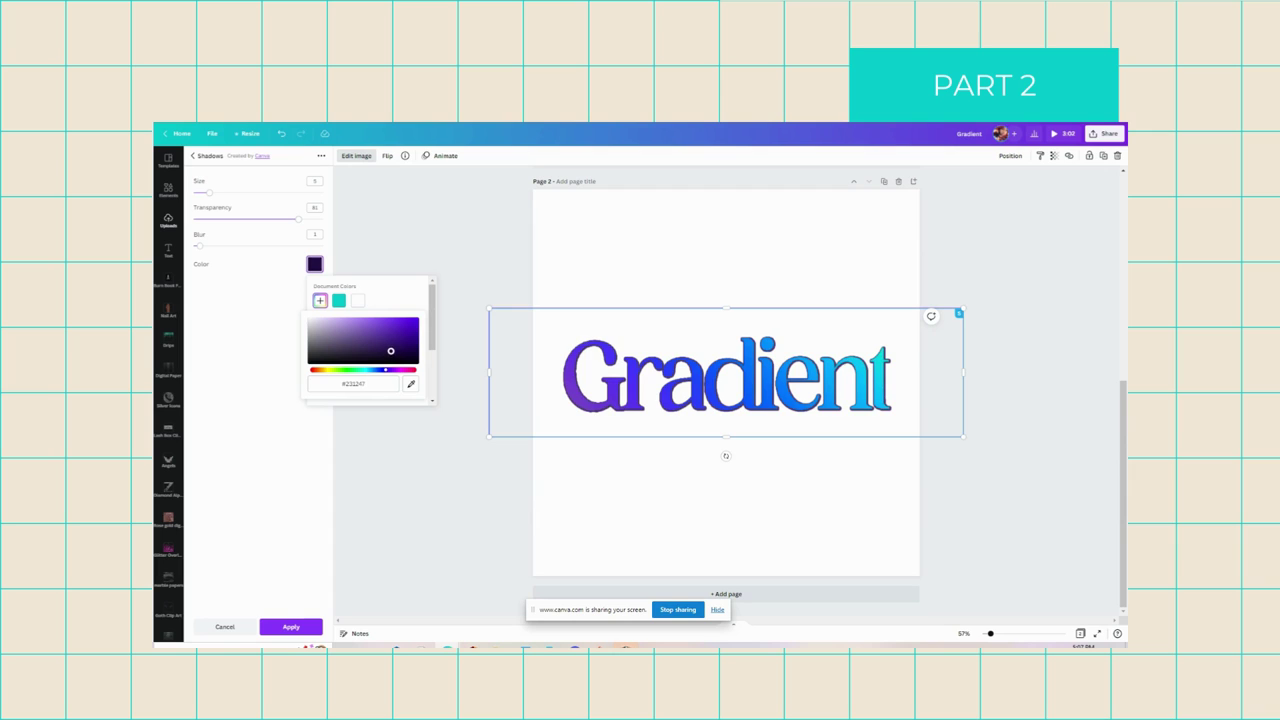
left_click_drag(300, 228, 313, 231)
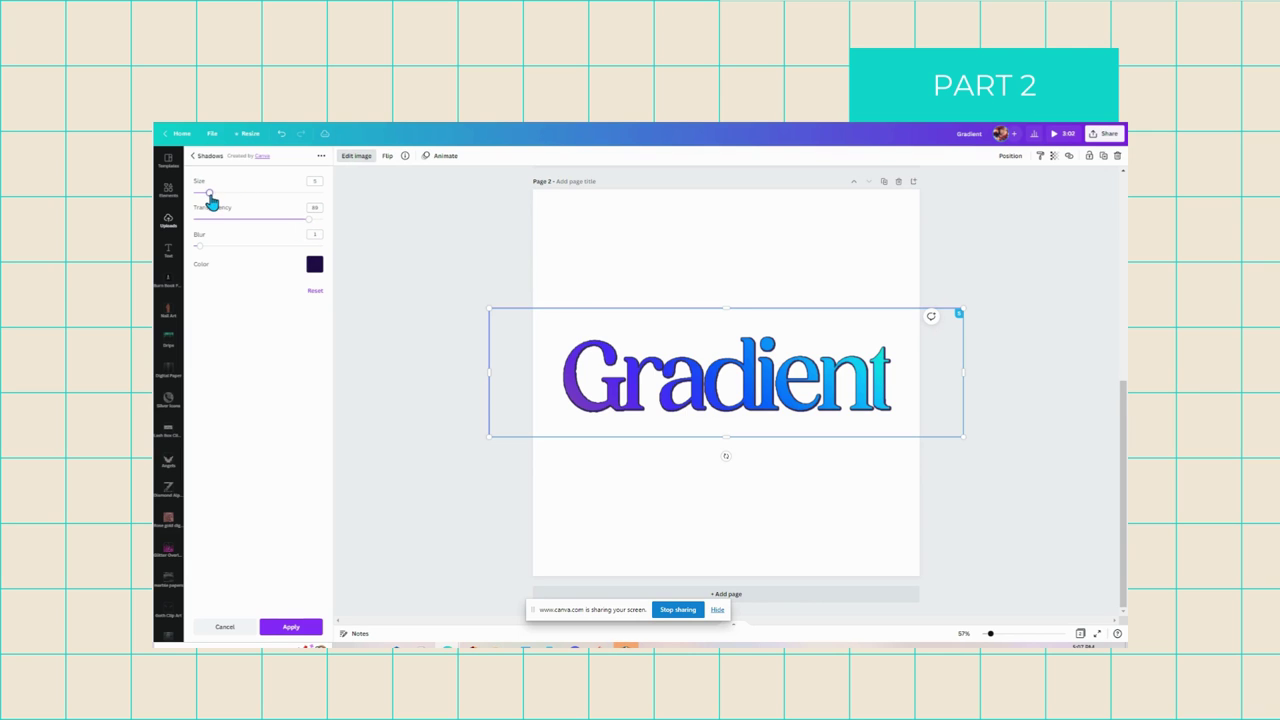
Refine the Glow shadow outline to size 3, transparency 100 and blur 2.
left_click_drag(211, 202, 237, 205)
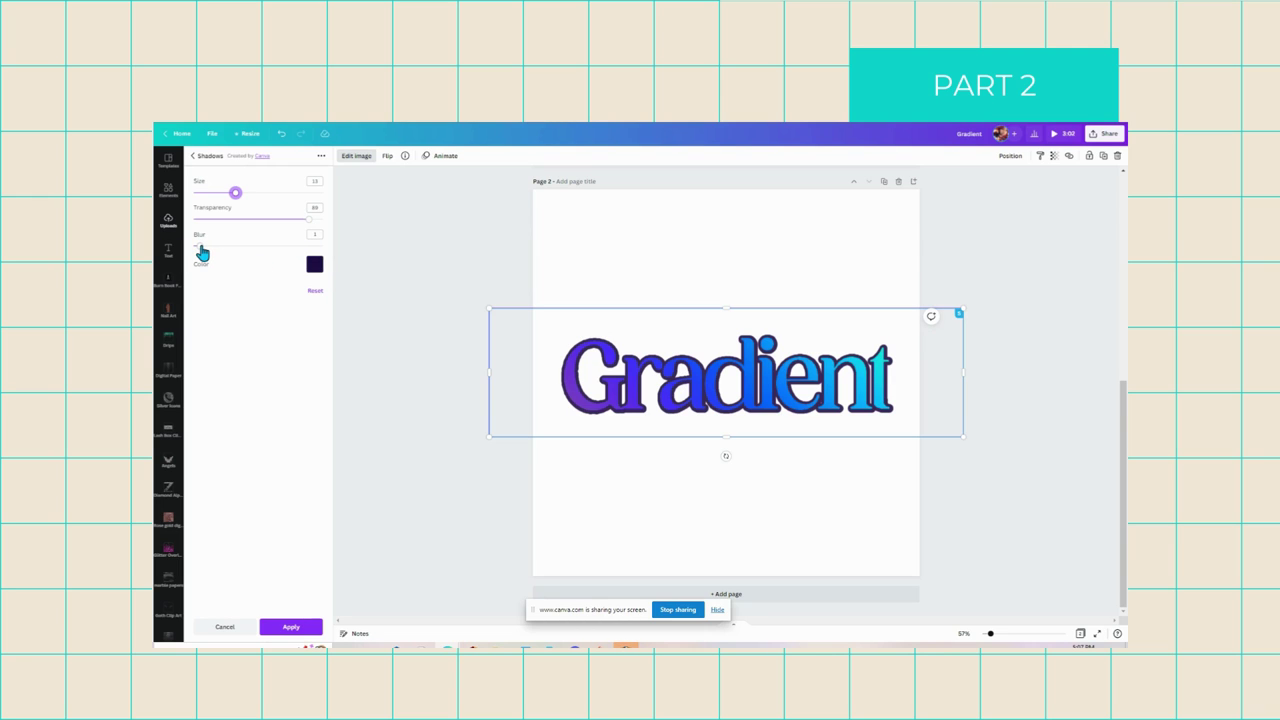
left_click_drag(202, 249, 193, 247)
left_click_drag(198, 249, 194, 248)
left_click(316, 180)
type("0")
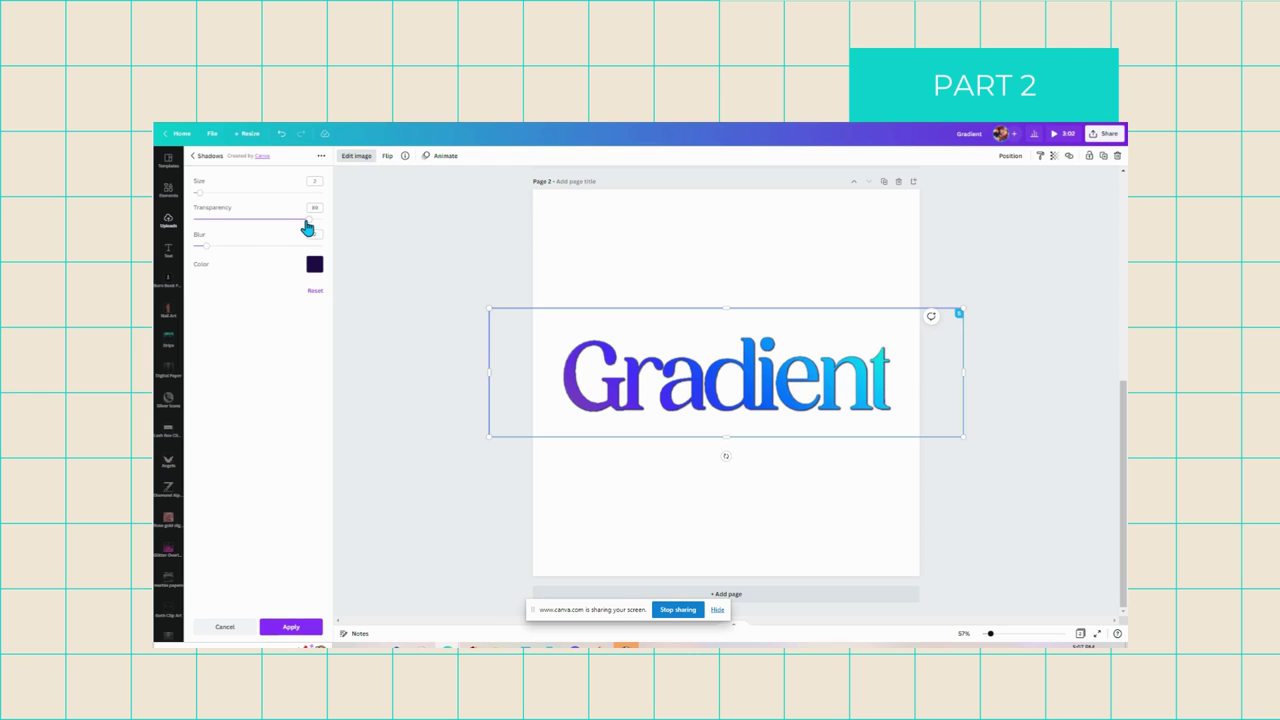
left_click_drag(309, 224, 337, 230)
left_click(203, 194)
Darken the Glow shadow's colour to #150830 and apply the shadow to the Gradient image.
left_click(315, 265)
left_click(320, 300)
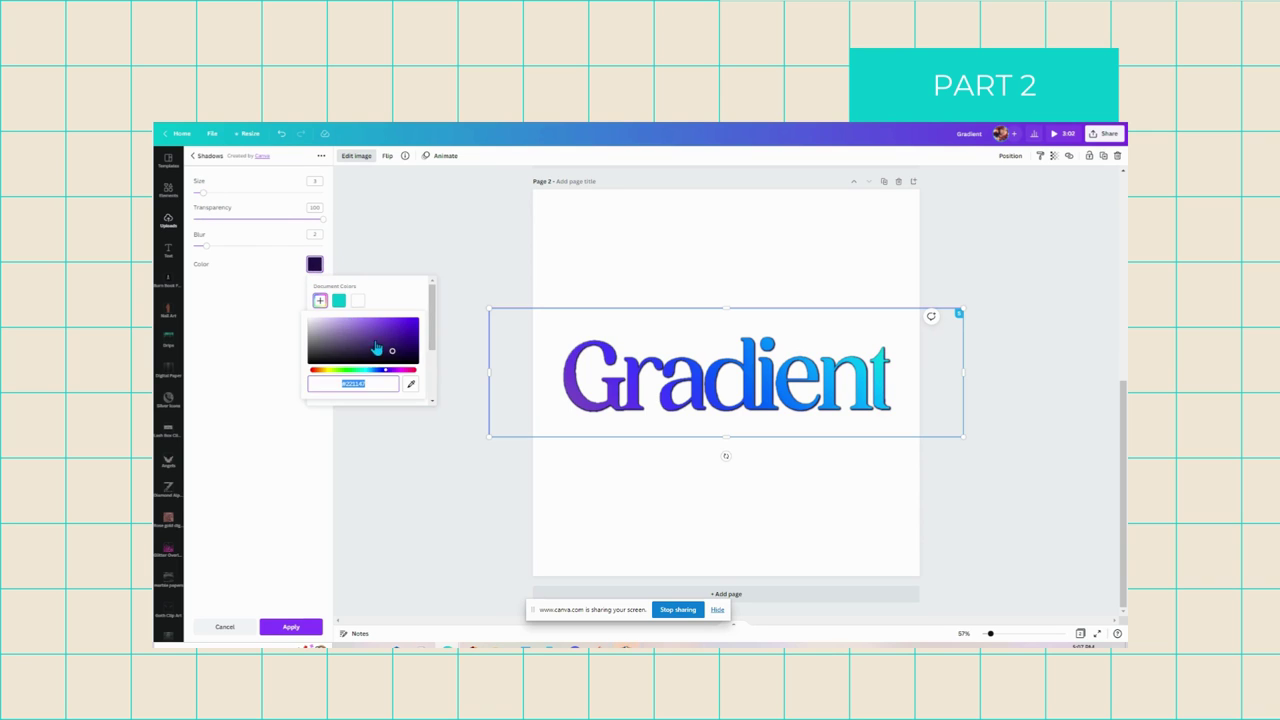
left_click(392, 350)
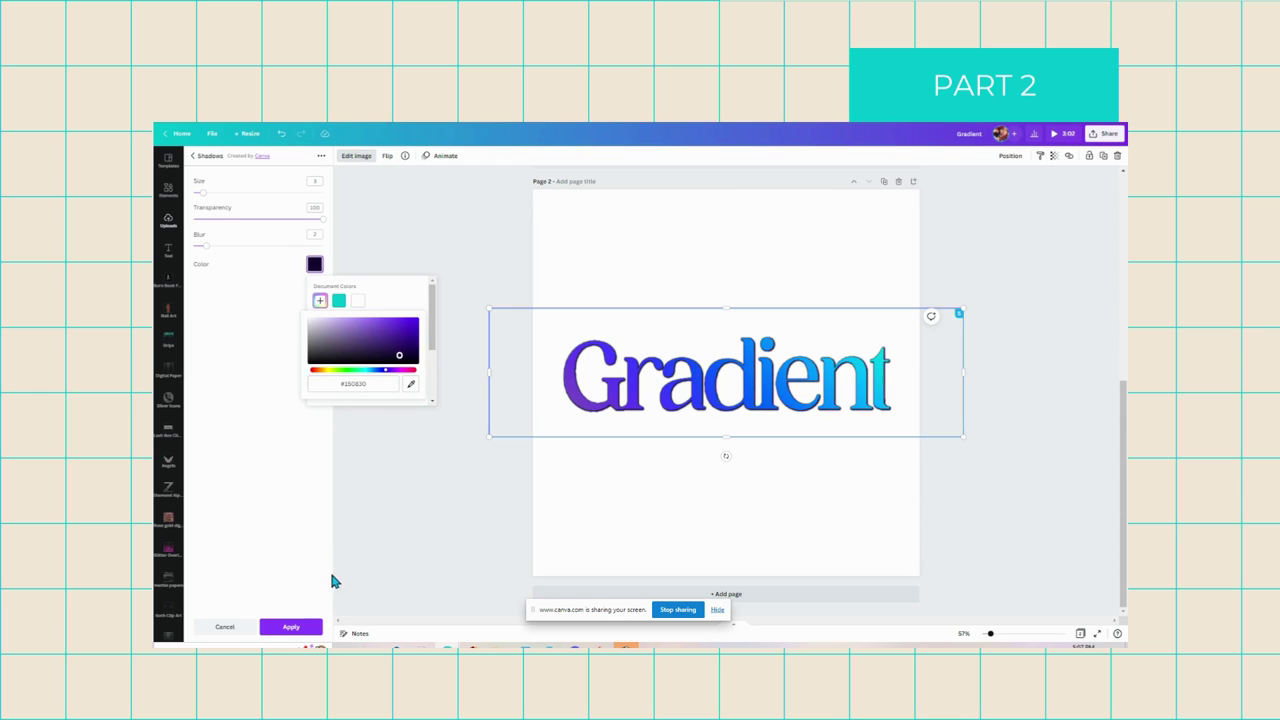
left_click(291, 626)
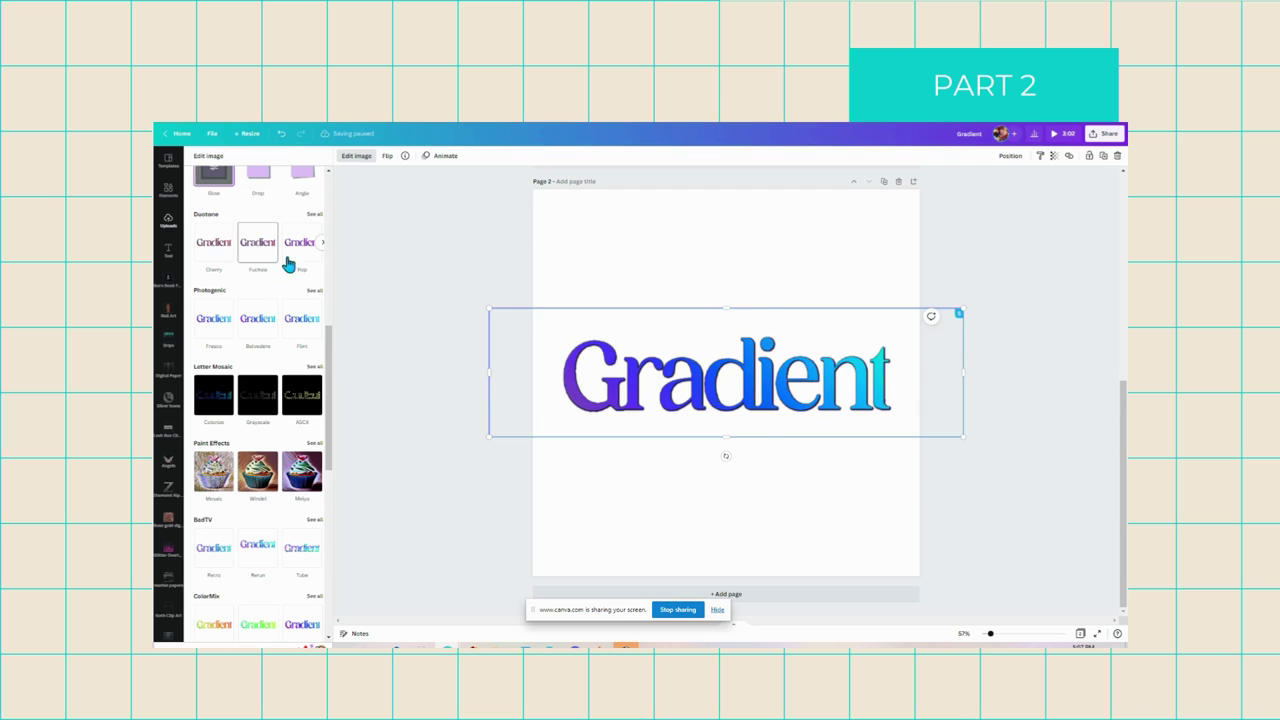
left_click(250, 245)
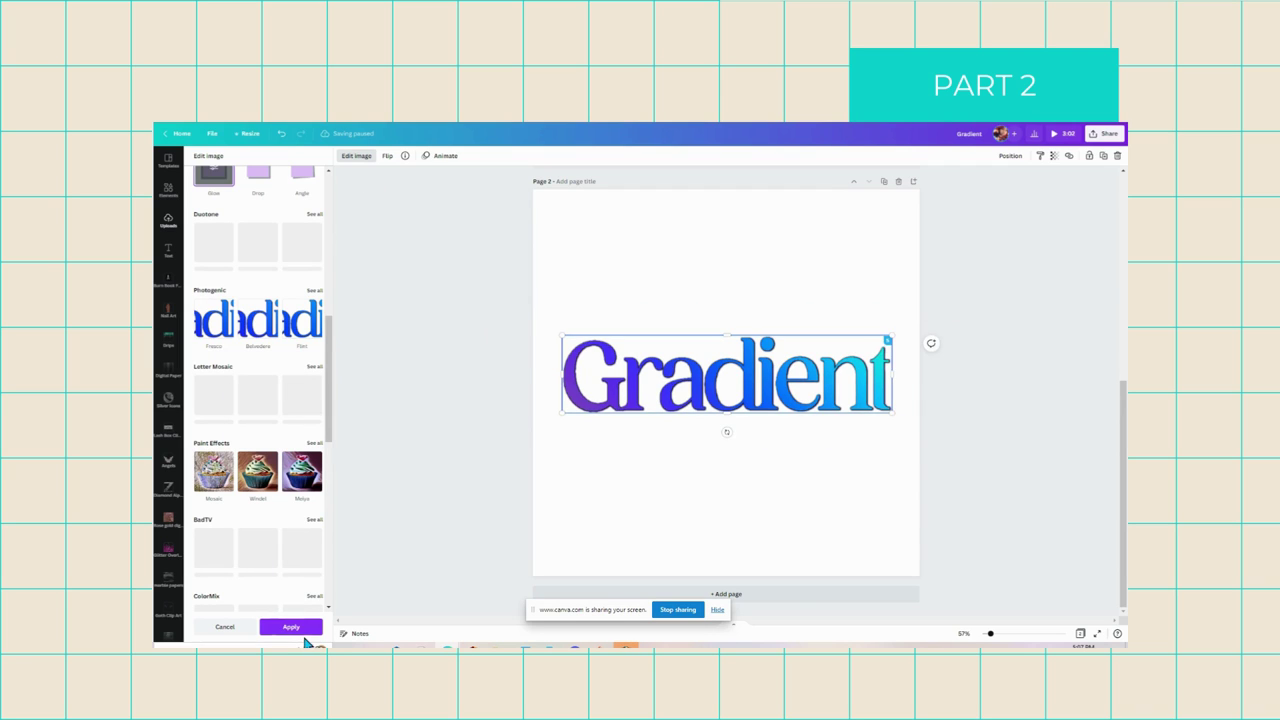
left_click(291, 630)
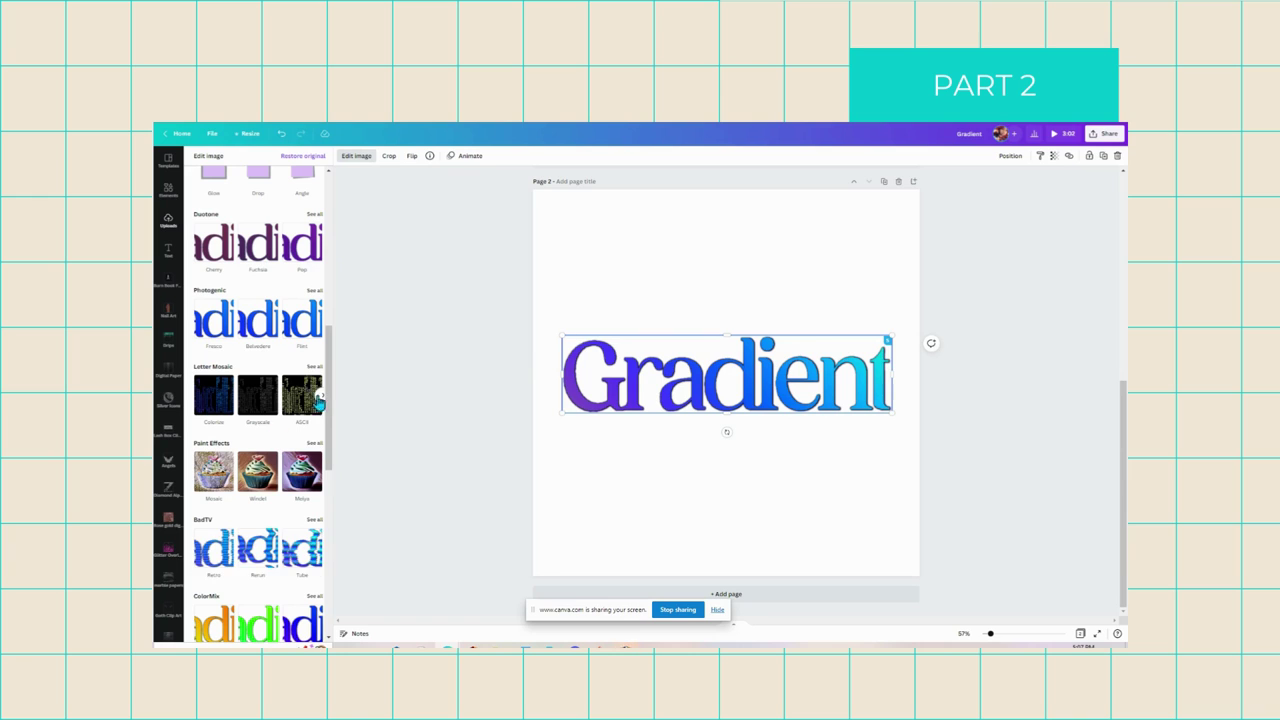
Reopen the Gradient image's editing options and look through the available effects.
left_click(777, 302)
left_click(800, 395)
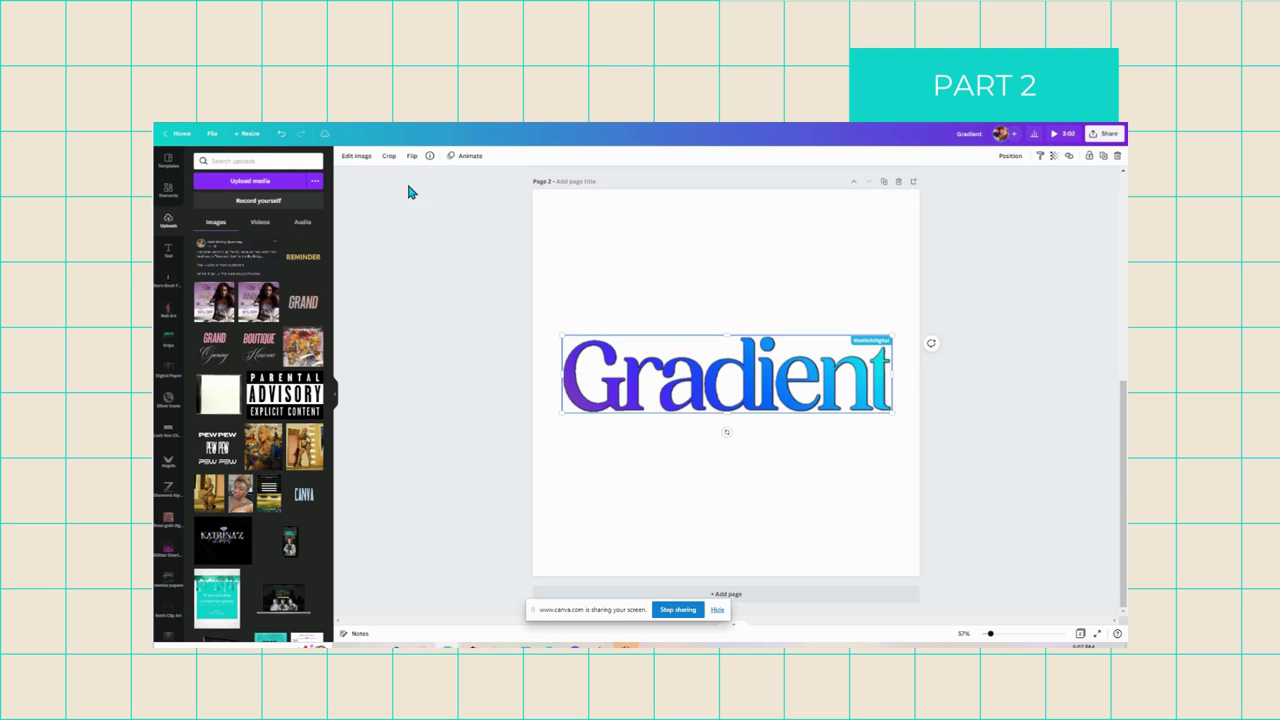
left_click(356, 155)
scroll(275, 325, "down", 10)
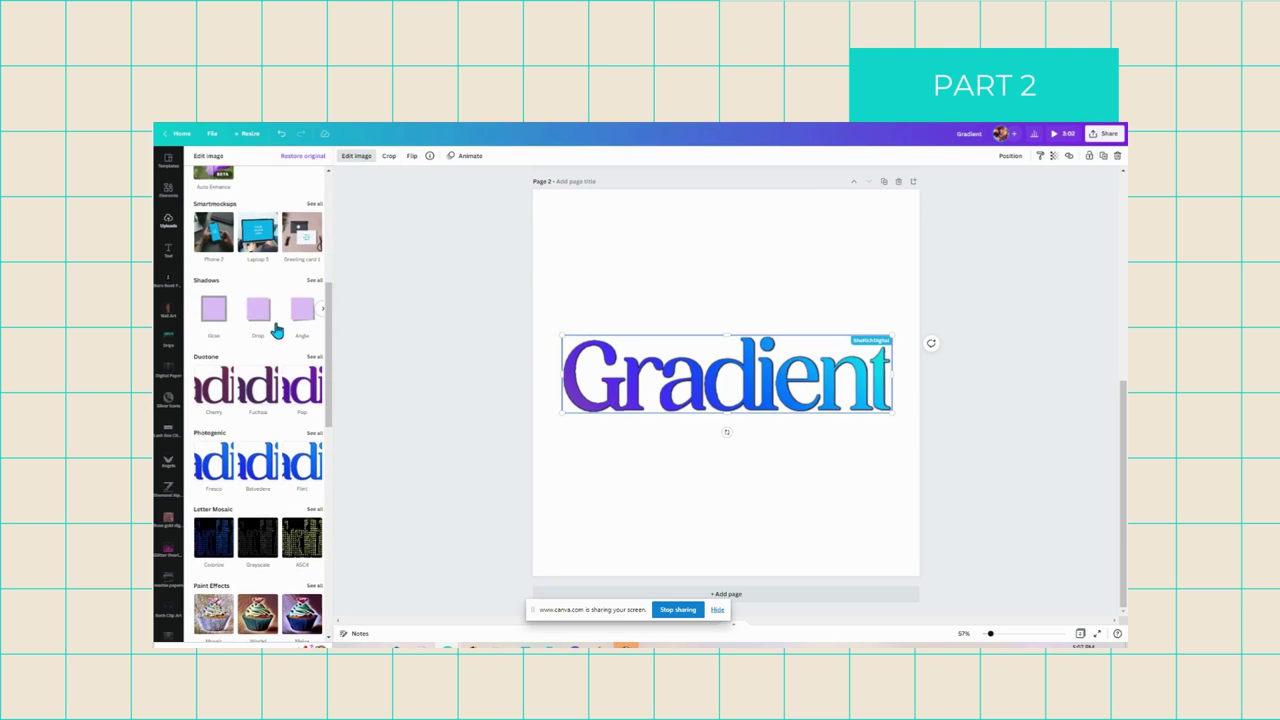
scroll(283, 340, "down", 2)
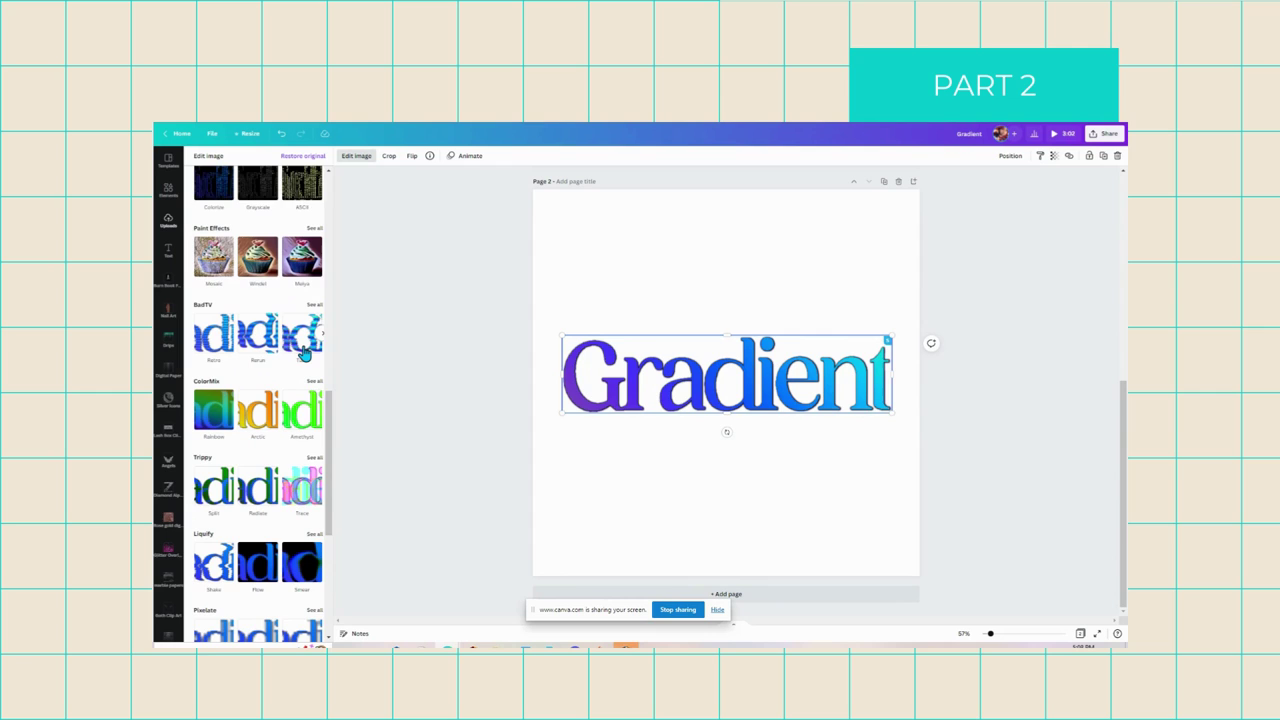
scroll(300, 348, "down", 4)
scroll(302, 349, "down", 3)
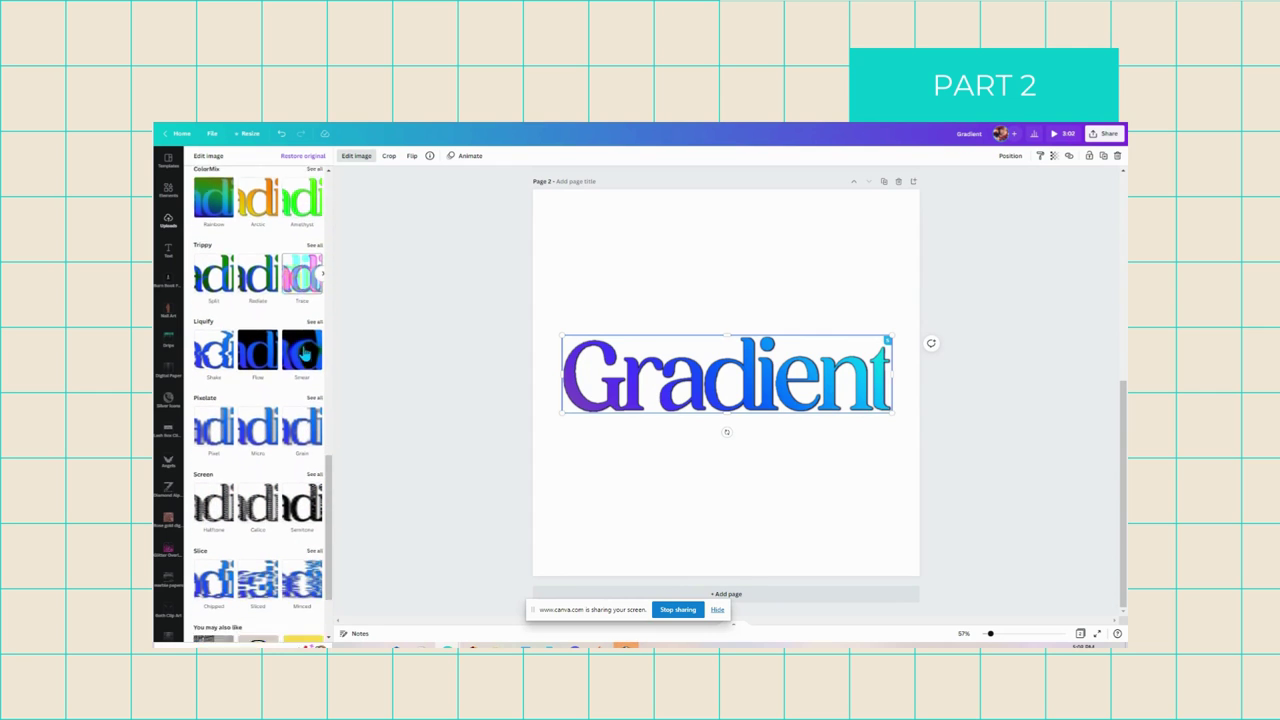
scroll(310, 402, "up", 15)
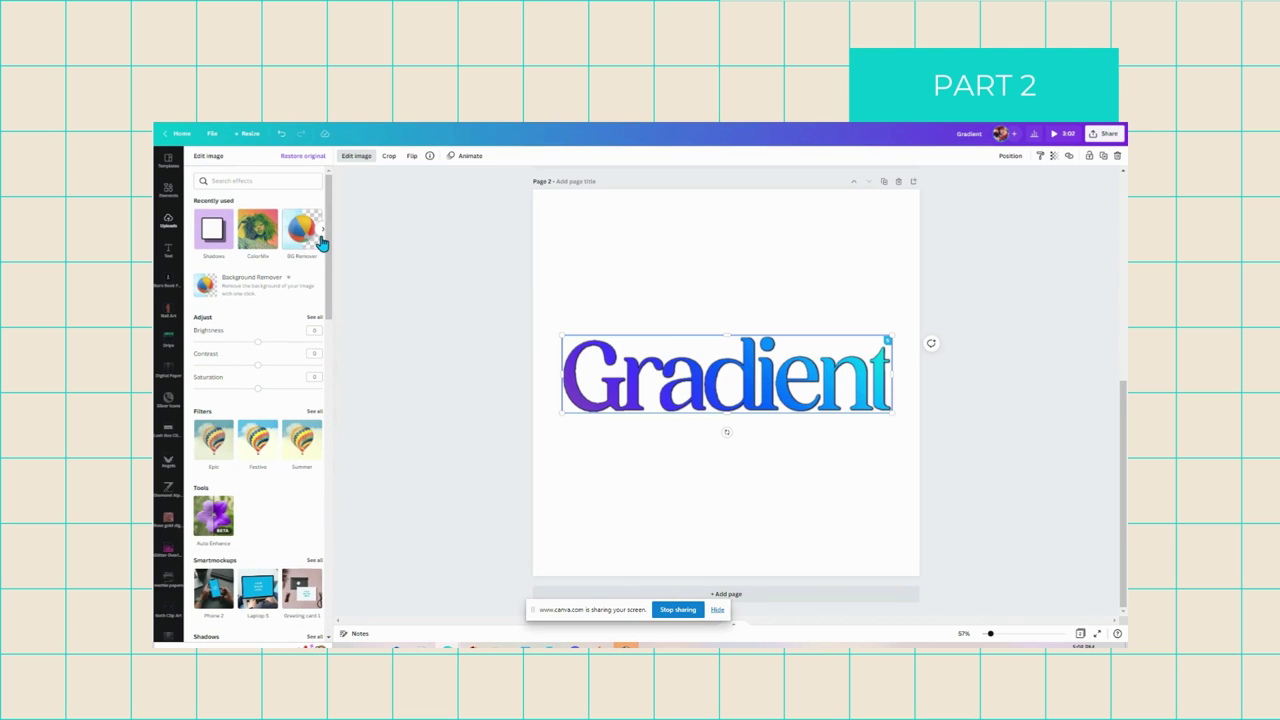
Try Duotone presets such as Lavender, Blush, Pastel, Cherry and Fuchsia on the Gradient image and discard the effect.
left_click(321, 232)
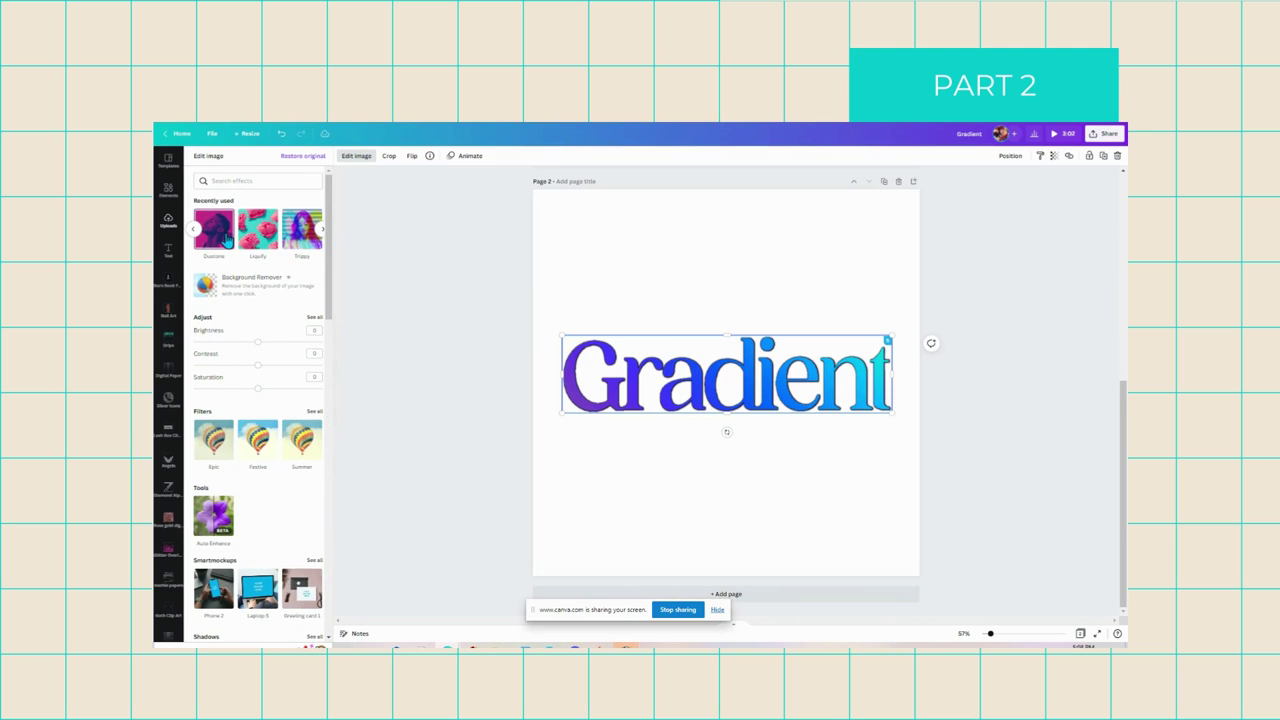
left_click(218, 242)
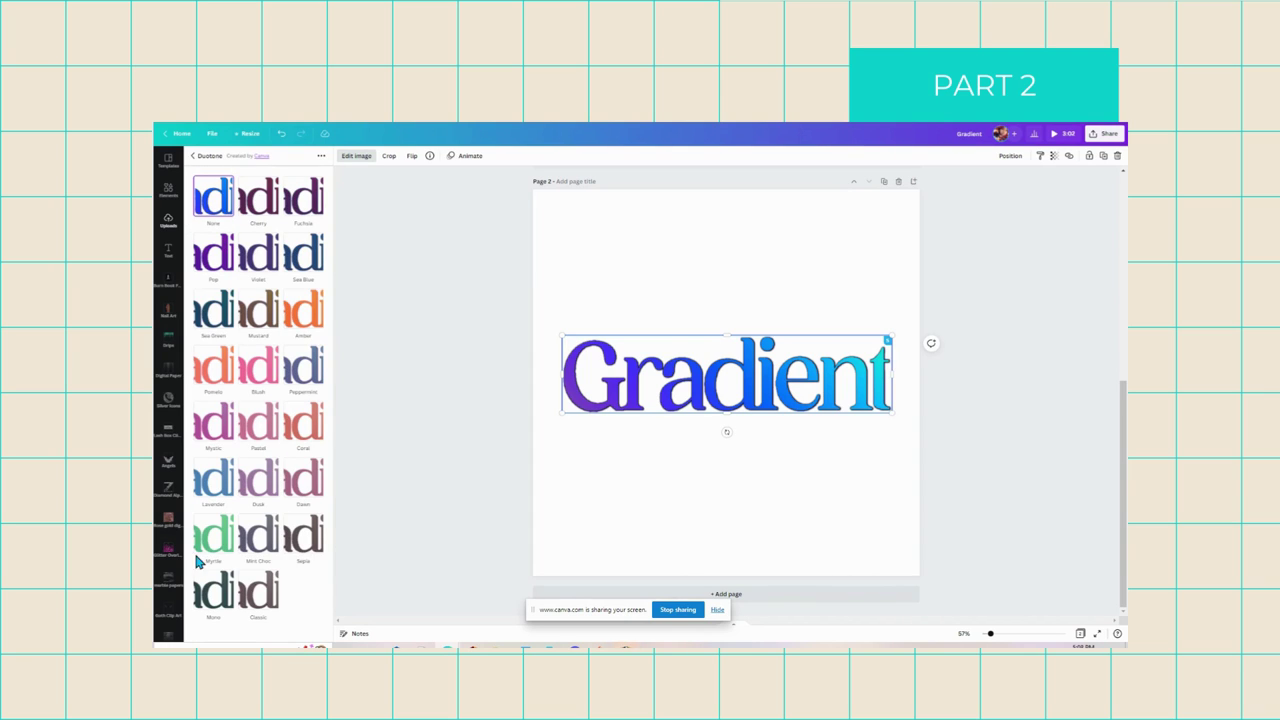
left_click(216, 480)
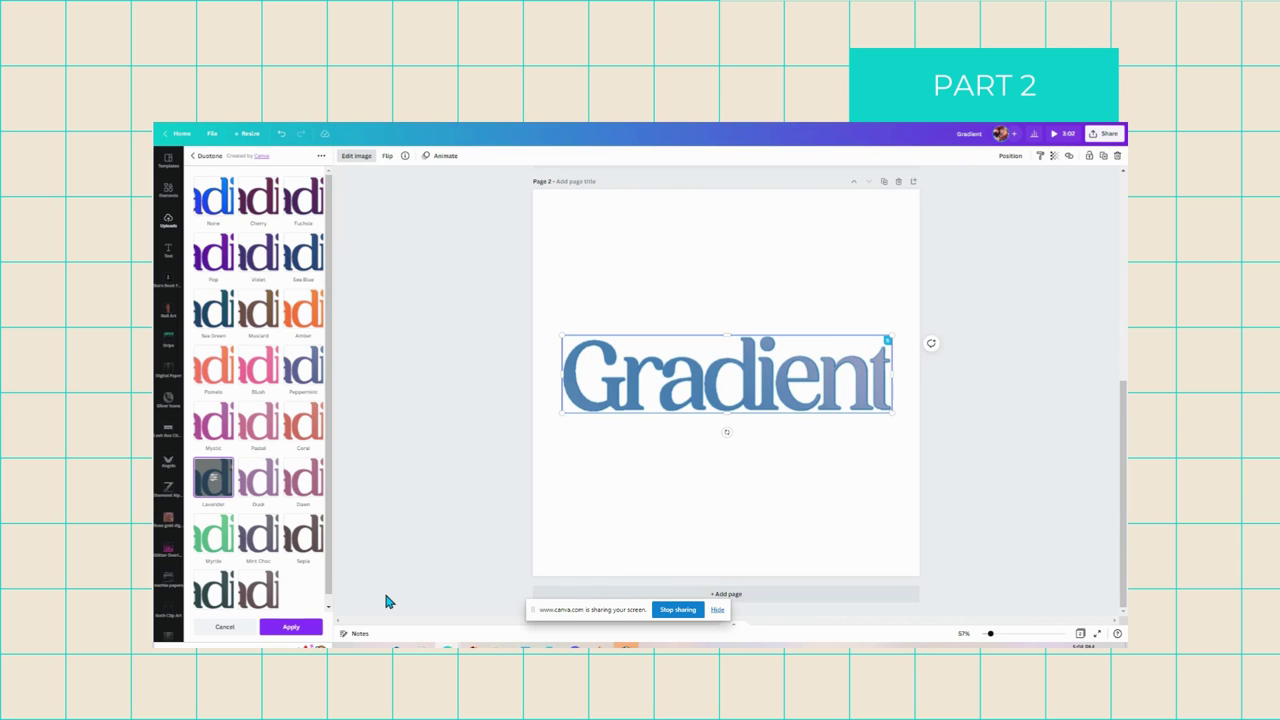
left_click(260, 370)
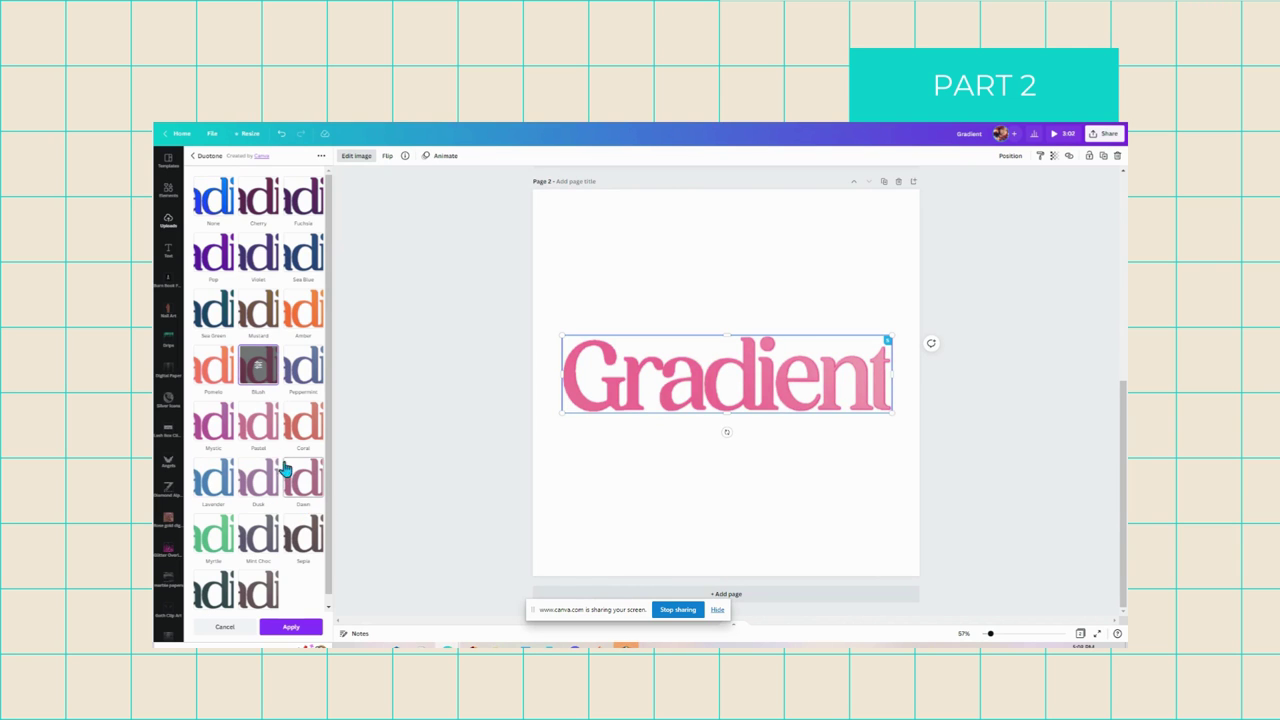
left_click(258, 425)
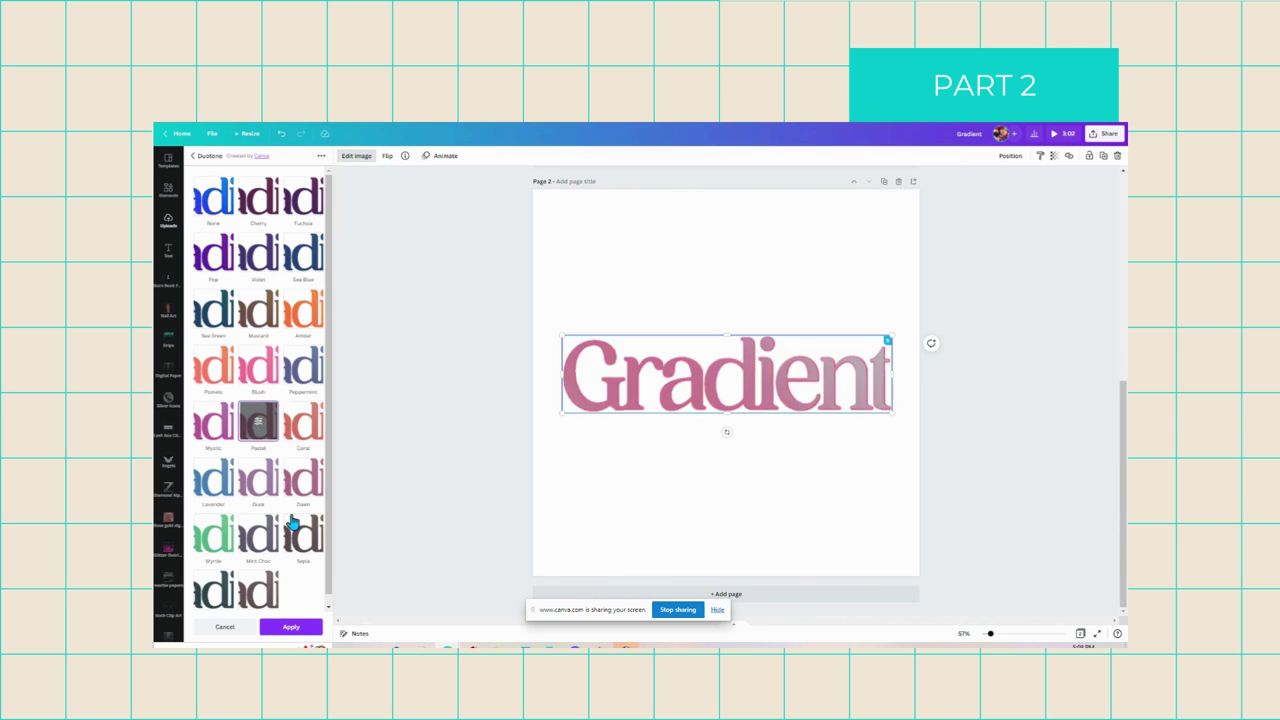
left_click(218, 205)
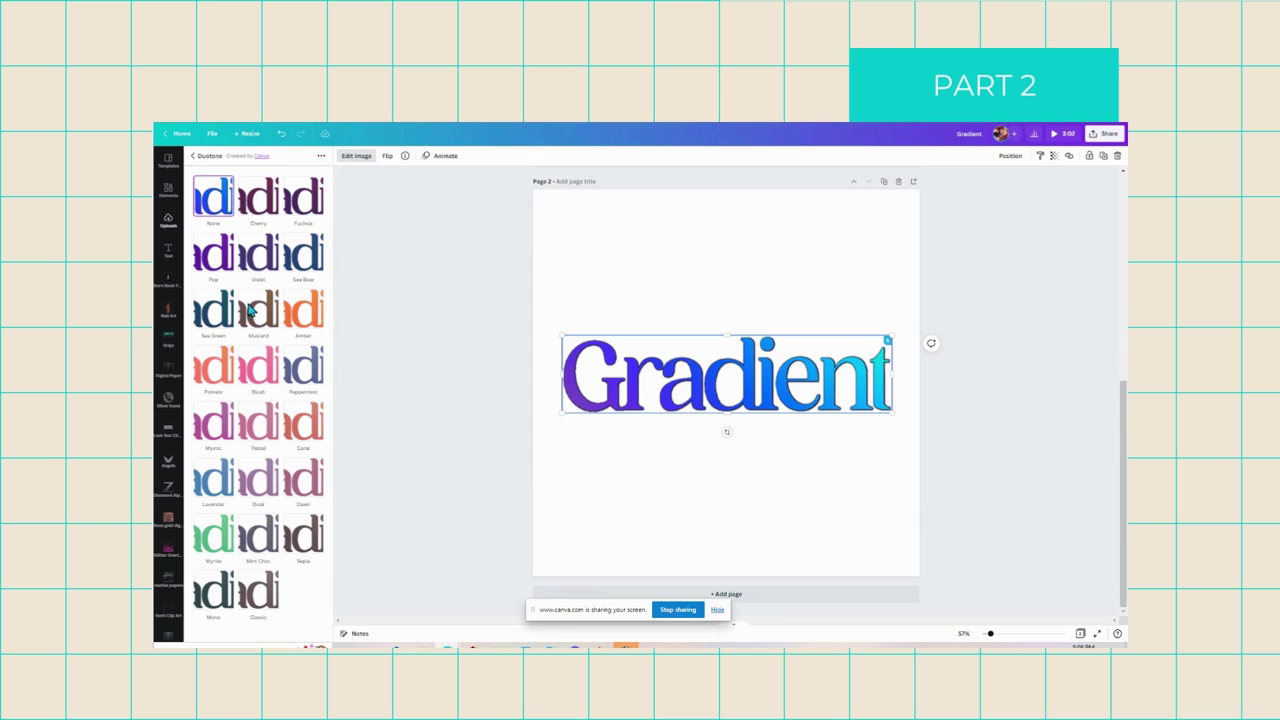
left_click(297, 468)
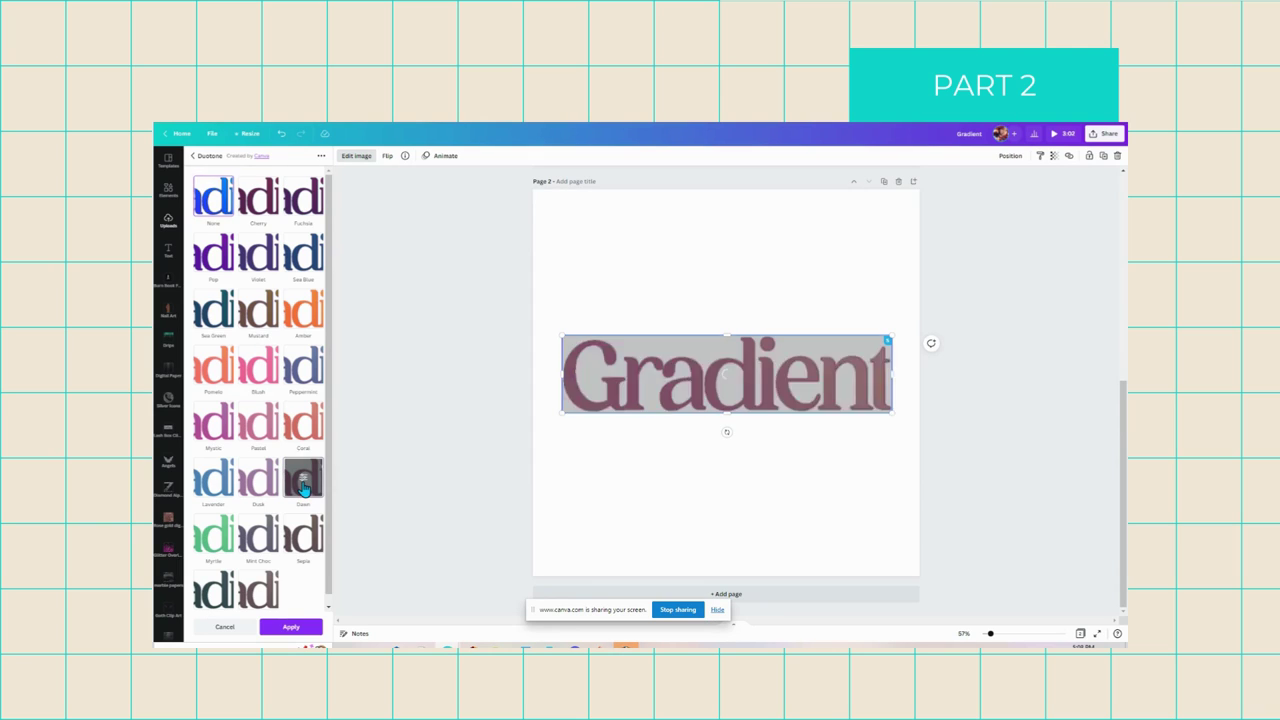
left_click(259, 203)
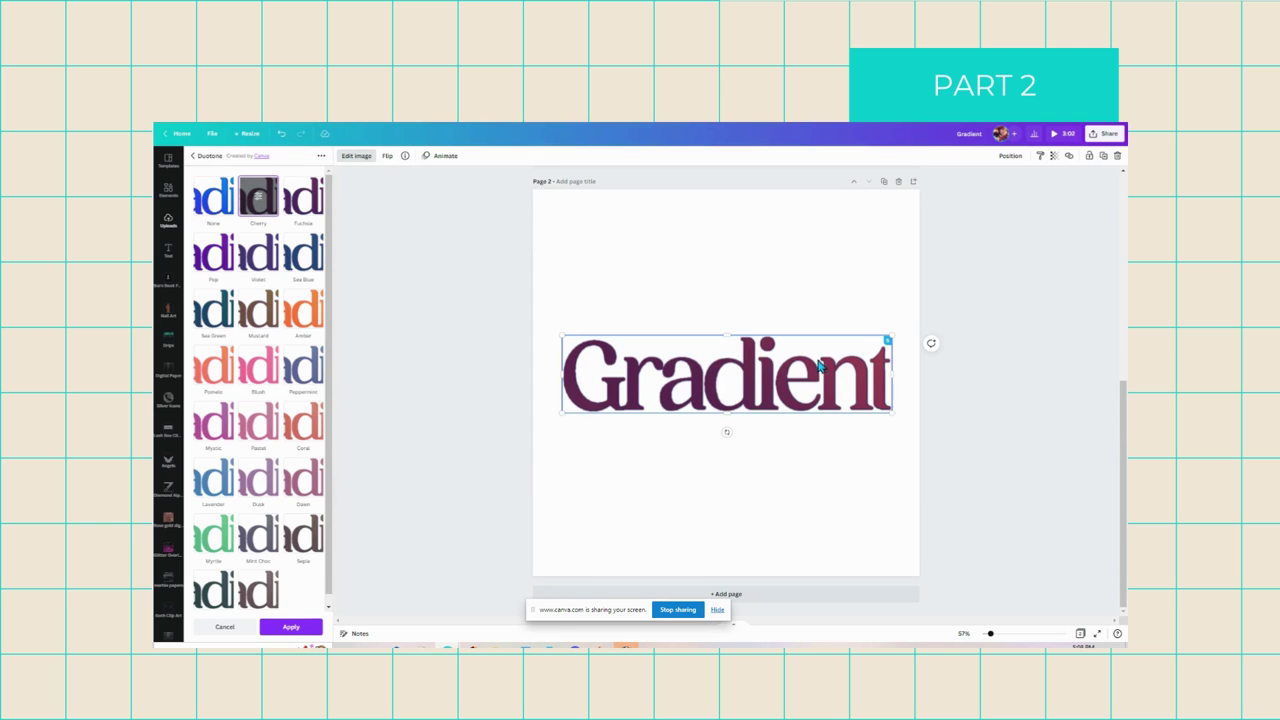
left_click(303, 197)
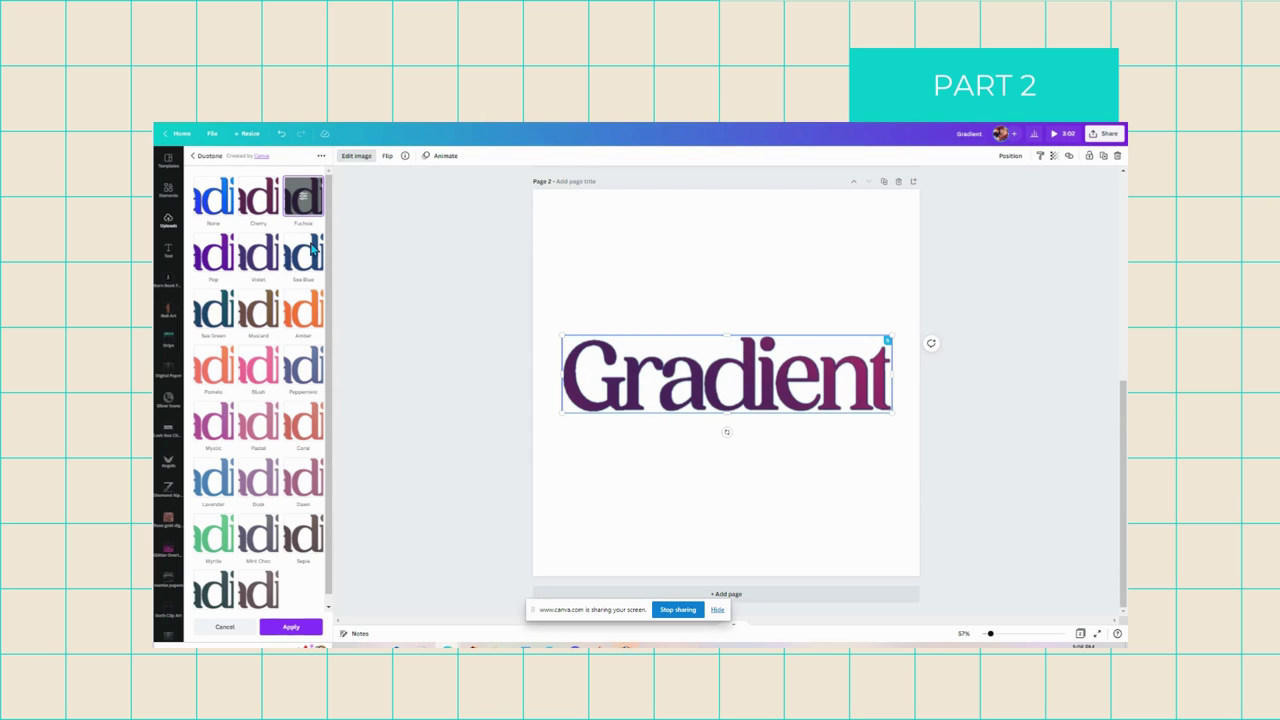
left_click(224, 627)
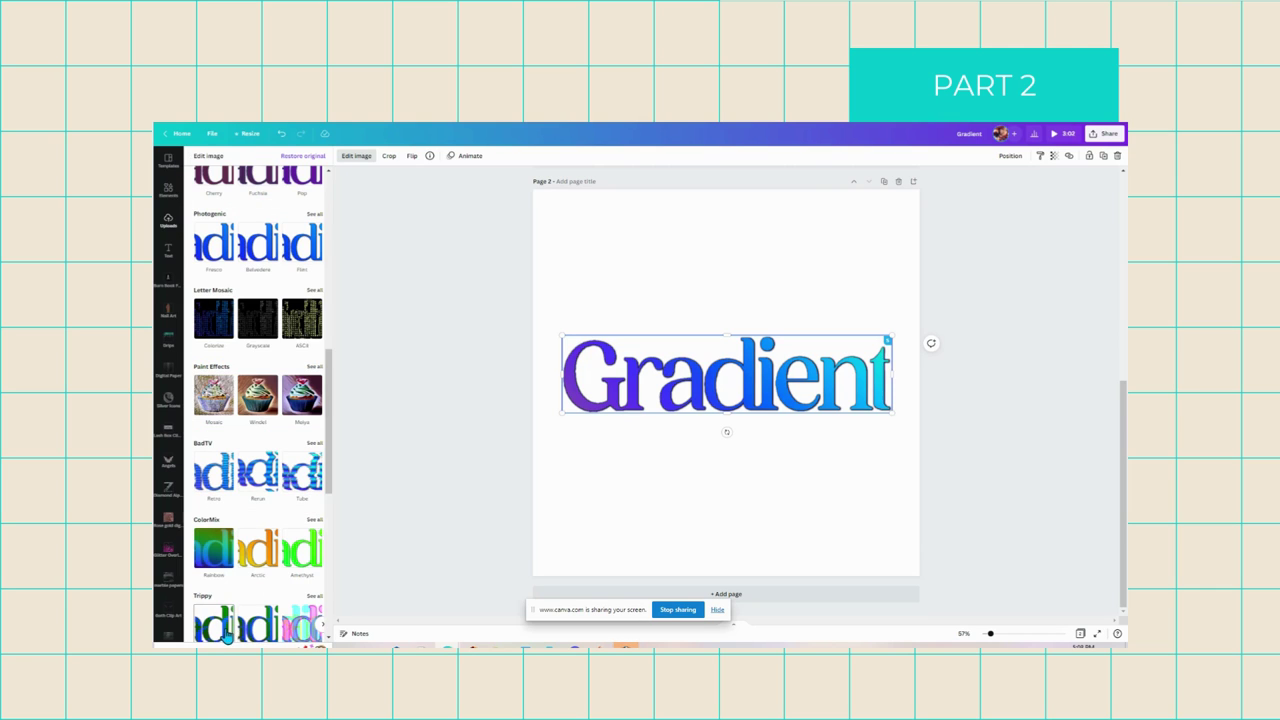
Download all pages of the design as PNG with a transparent background.
left_click(685, 505)
left_click(745, 405)
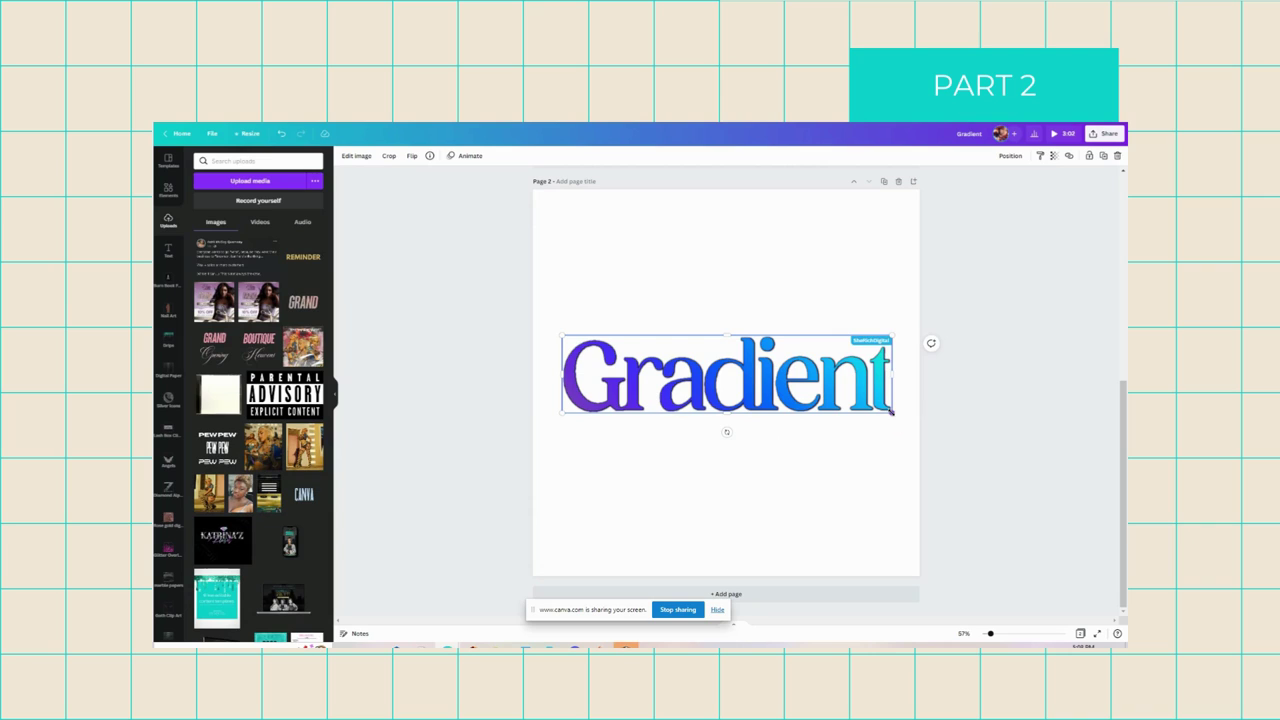
left_click(1108, 134)
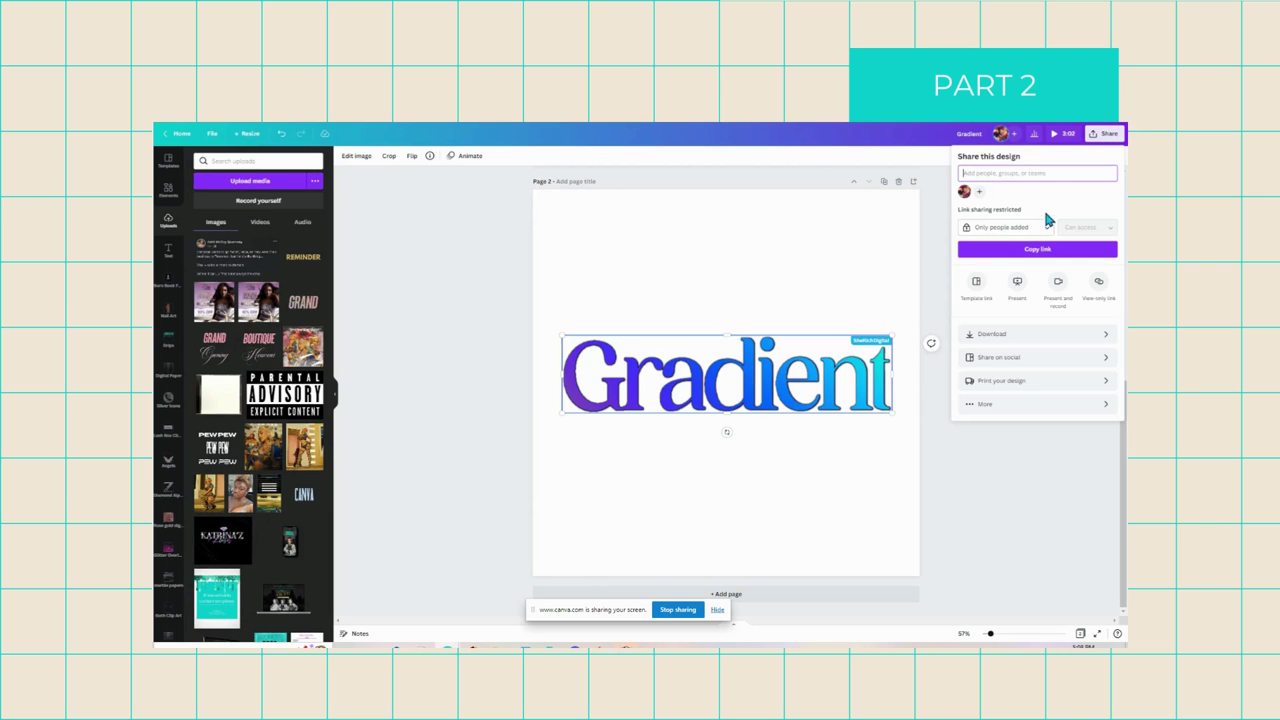
left_click(993, 337)
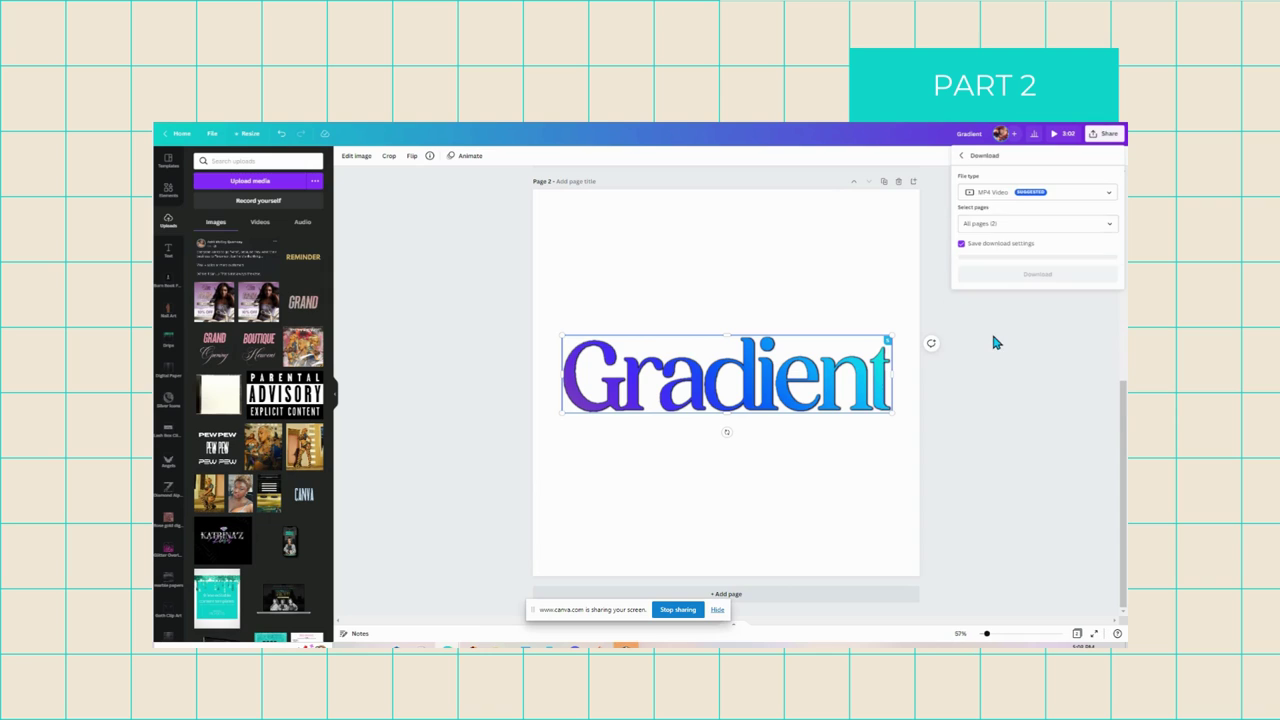
left_click(988, 199)
left_click(990, 150)
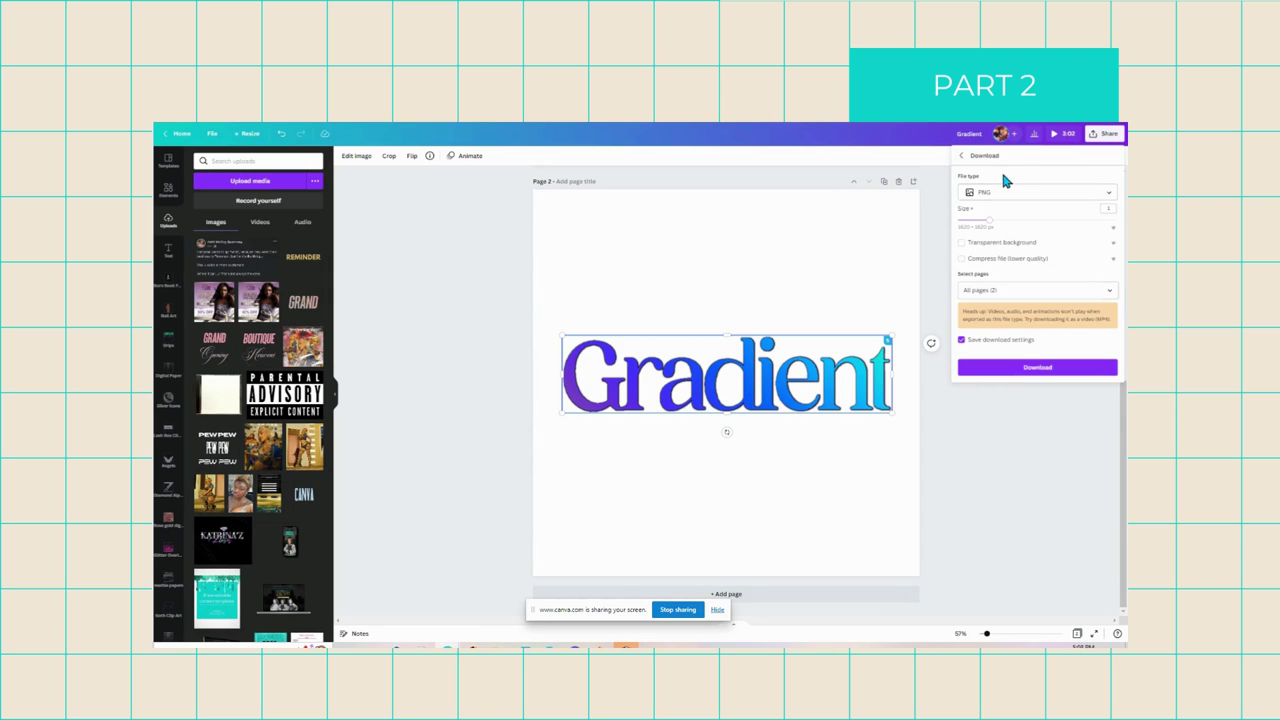
left_click(1016, 367)
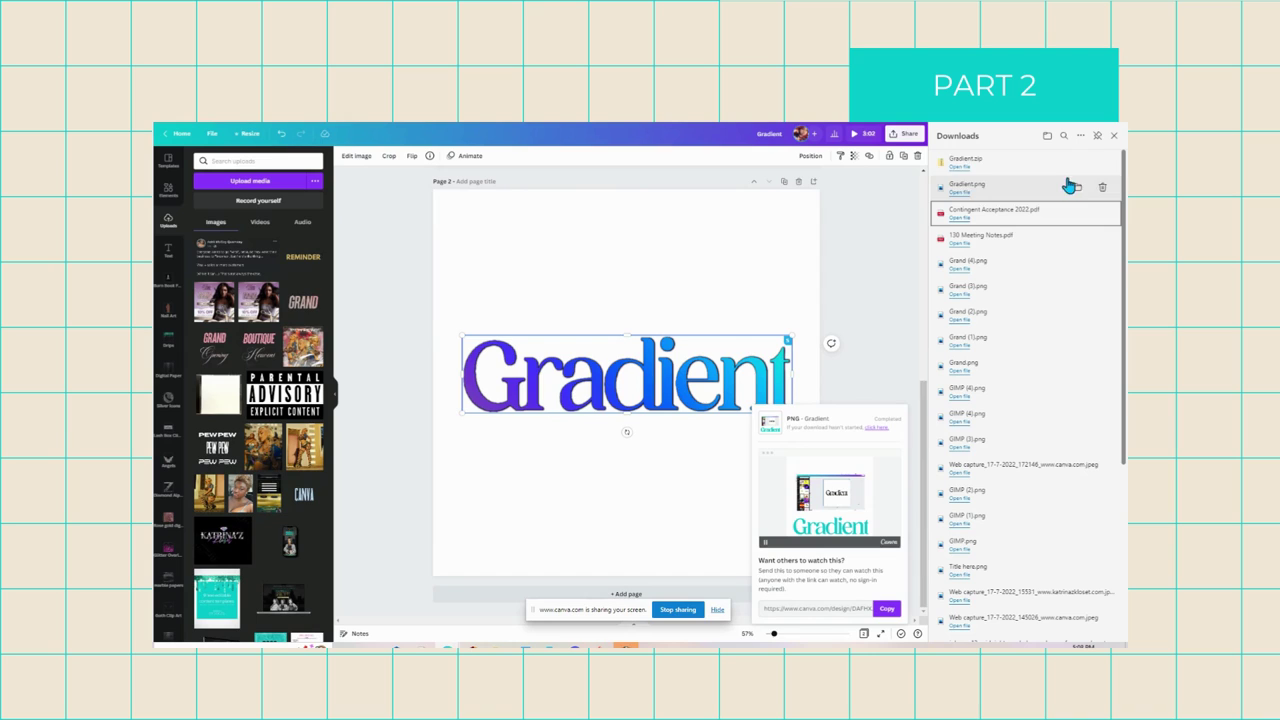
Delete the downloaded Gradient.zip and remove its entry from the downloads list.
left_click(1100, 164)
right_click(1040, 167)
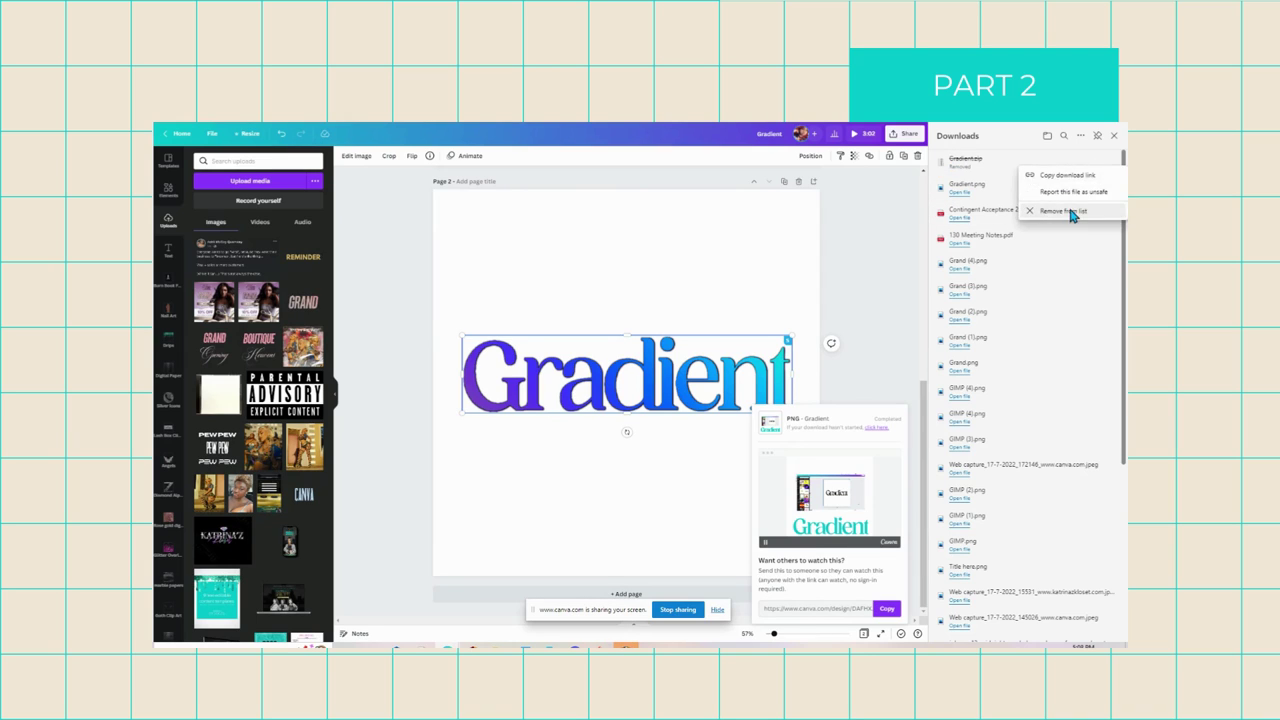
left_click(1074, 208)
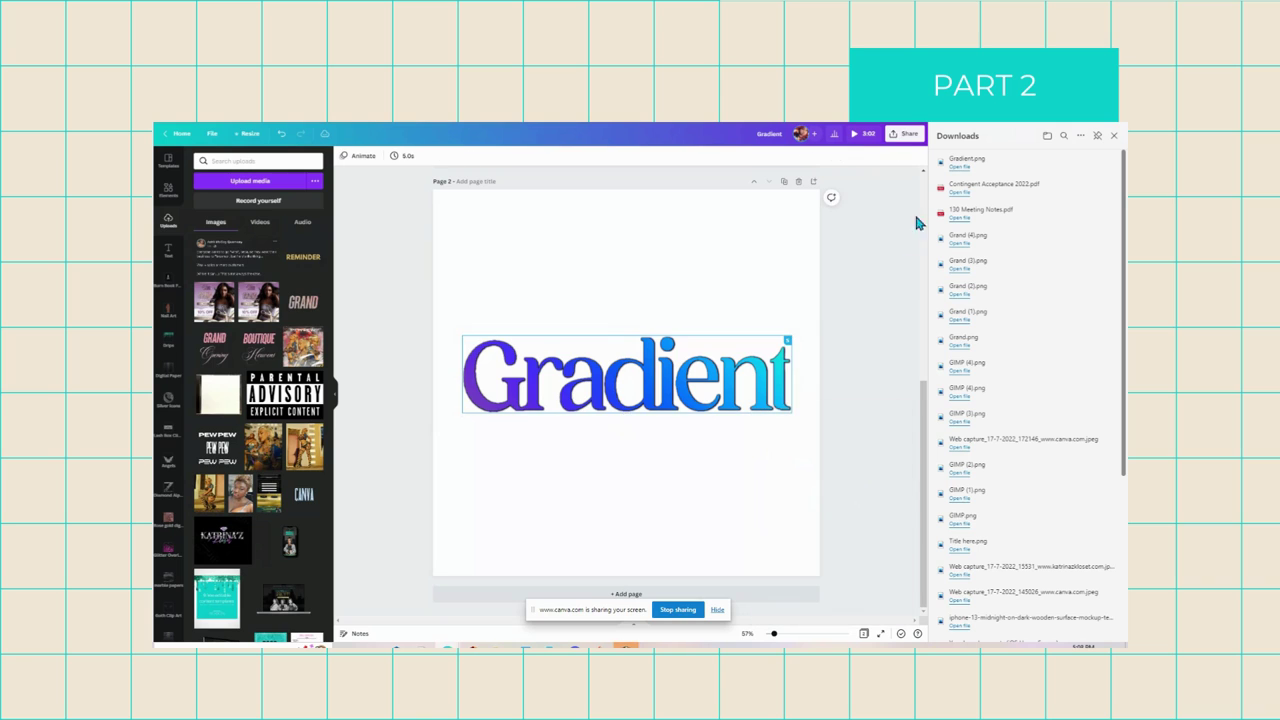
Download only page 2 as a PNG with a transparent background and close the downloads list.
left_click(906, 134)
left_click(808, 333)
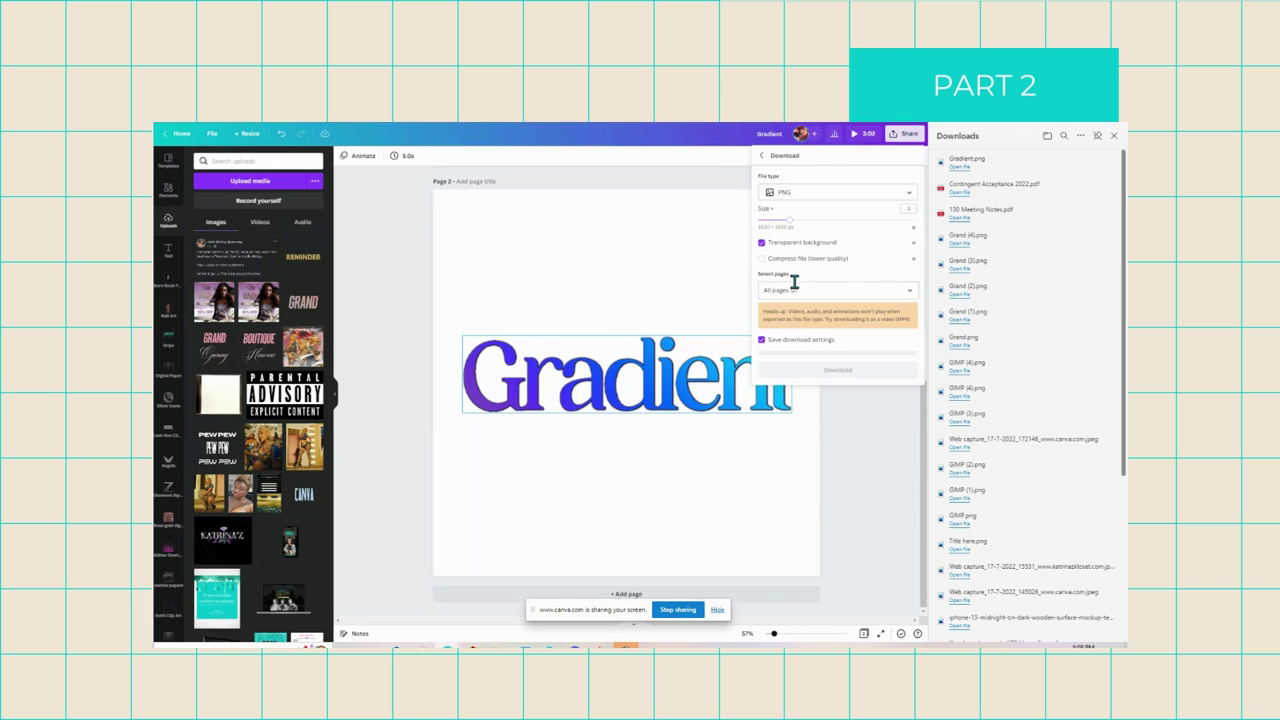
left_click(815, 290)
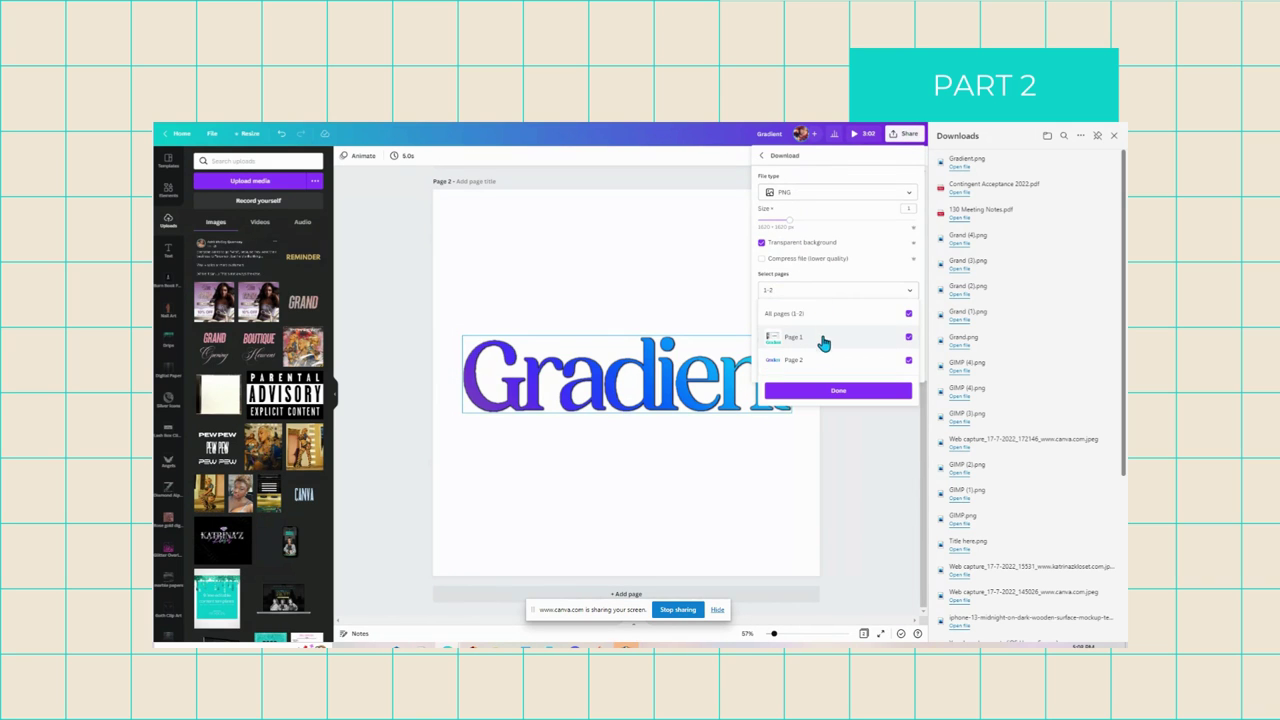
left_click(790, 313)
left_click(820, 362)
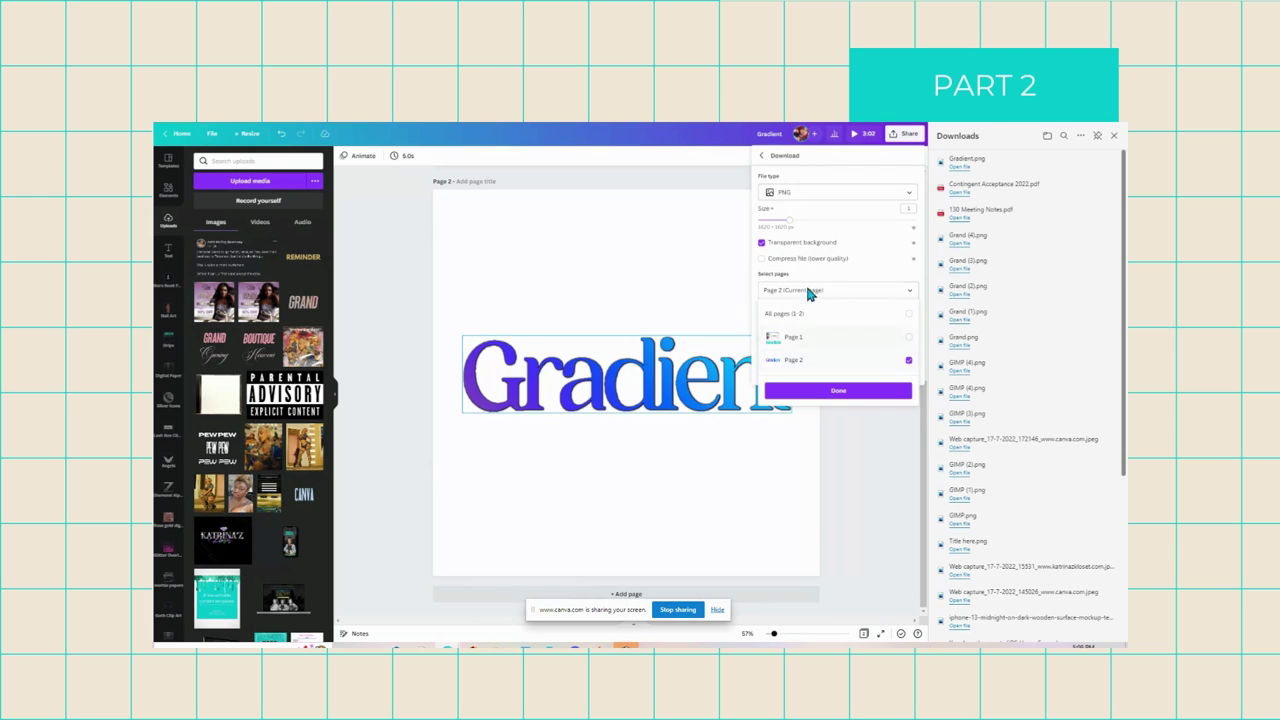
left_click(830, 390)
left_click(826, 370)
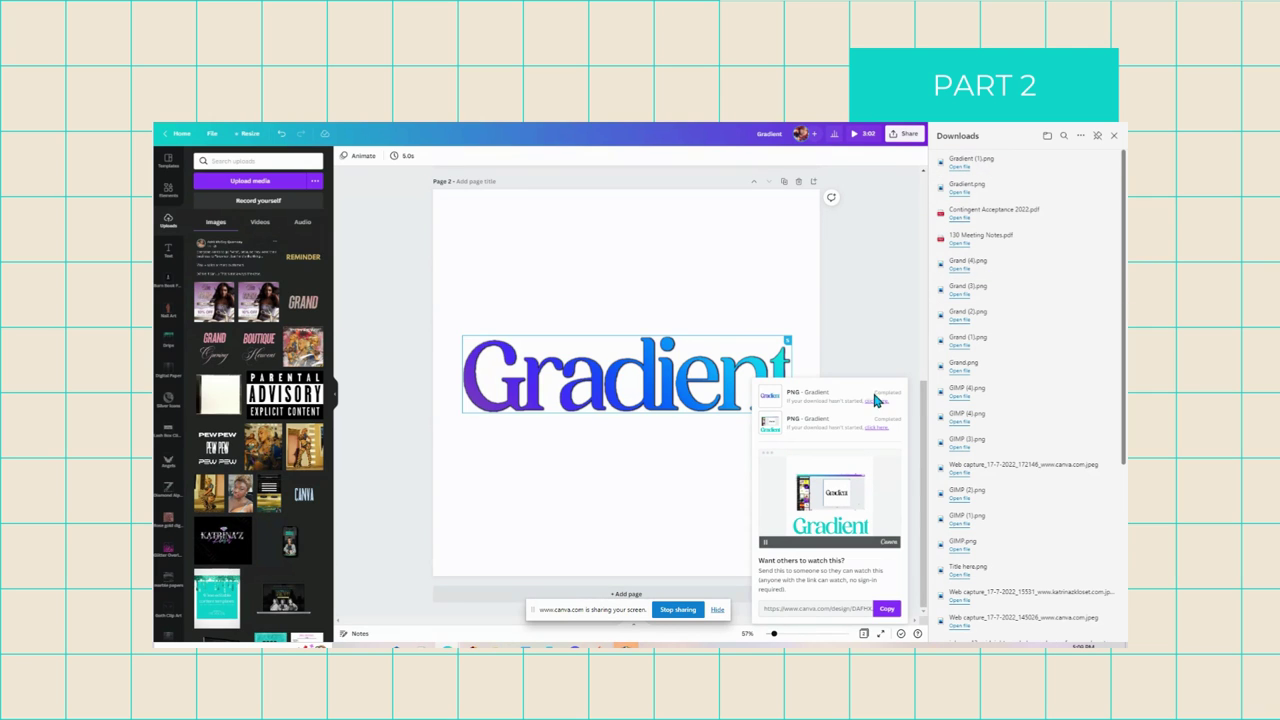
left_click(872, 332)
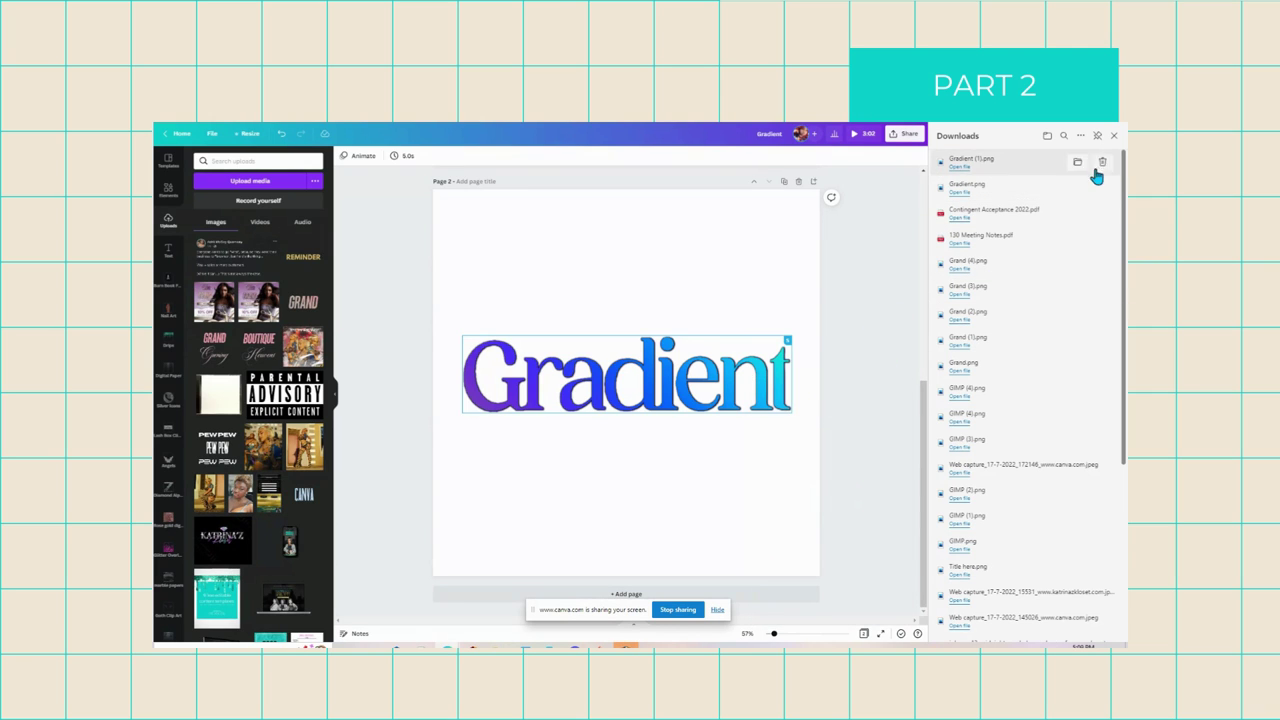
left_click(1113, 135)
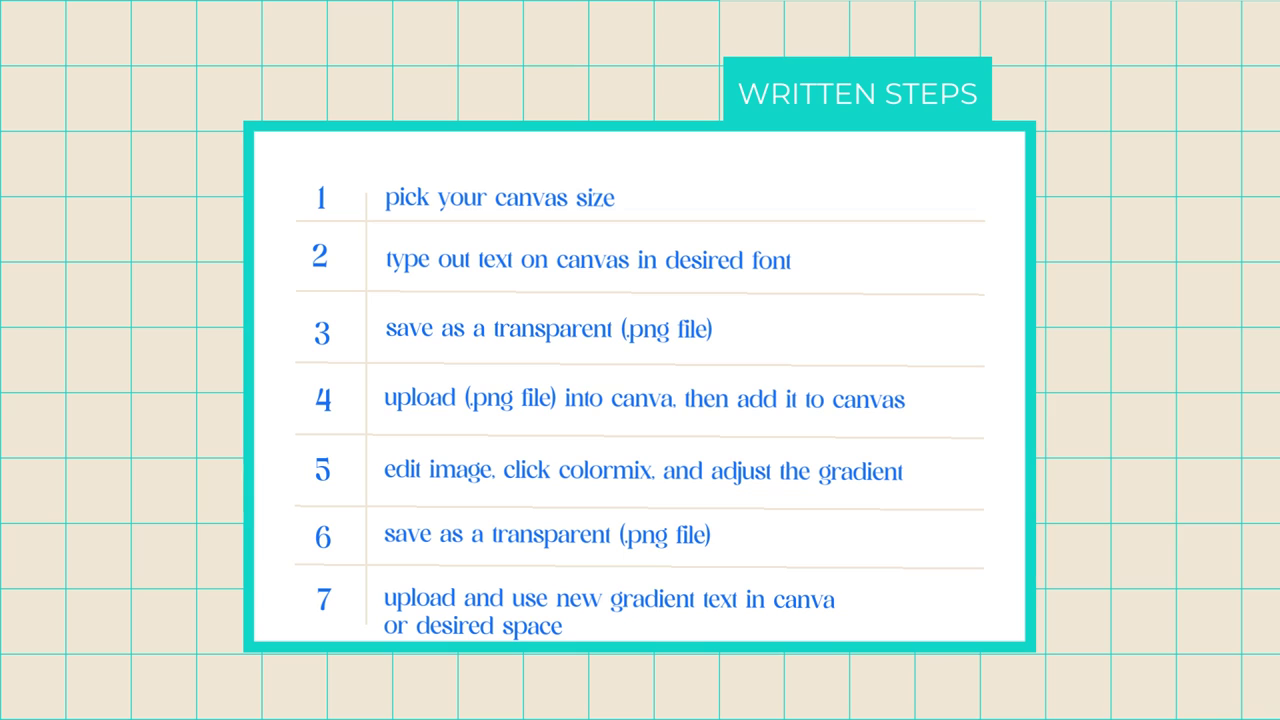